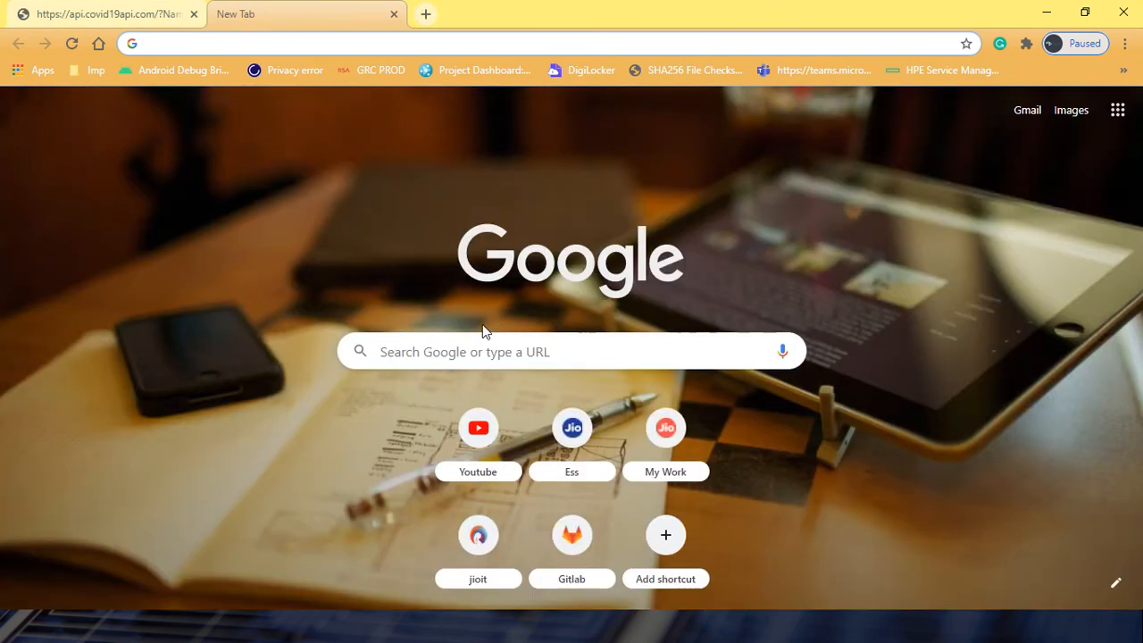
click(467, 341)
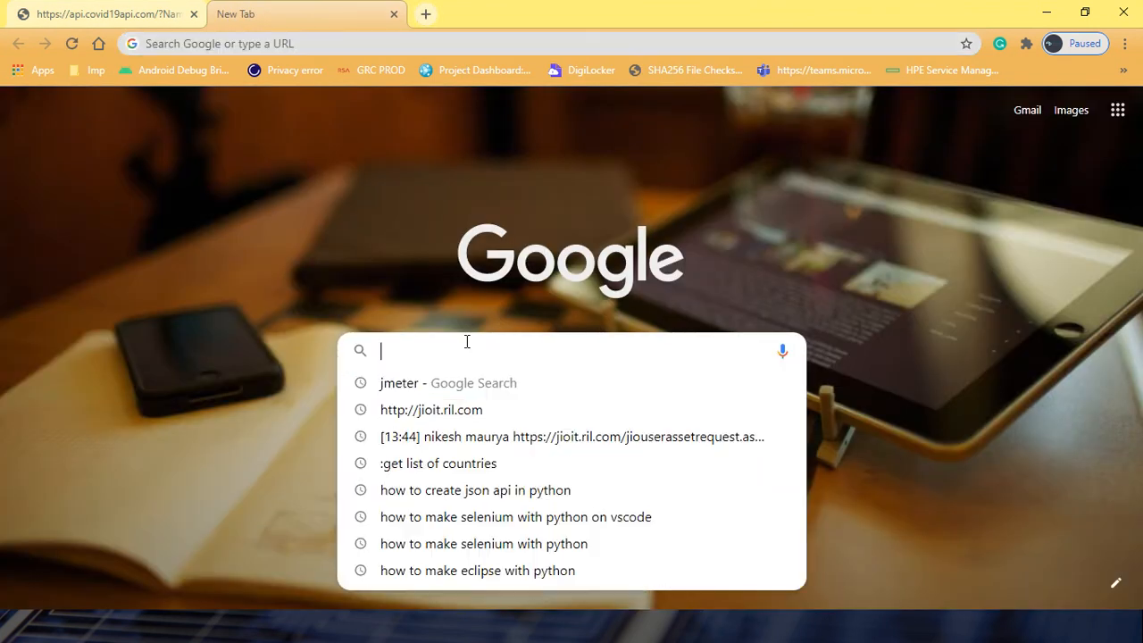
text(https://api.covid19api.com/)
key(Return)
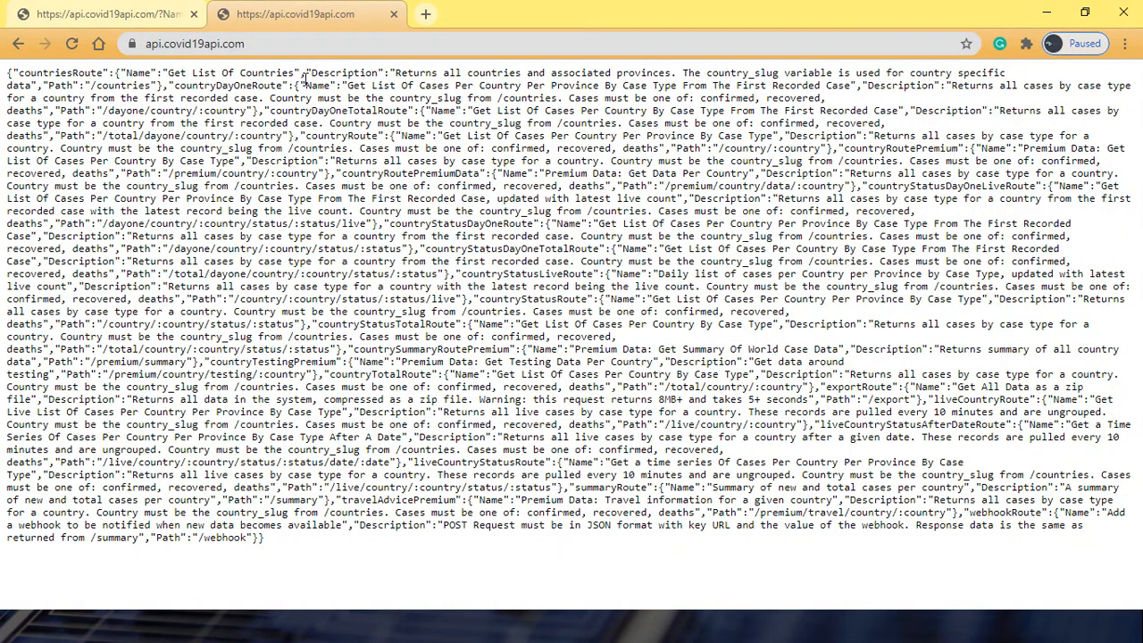
click(246, 45)
key(End)
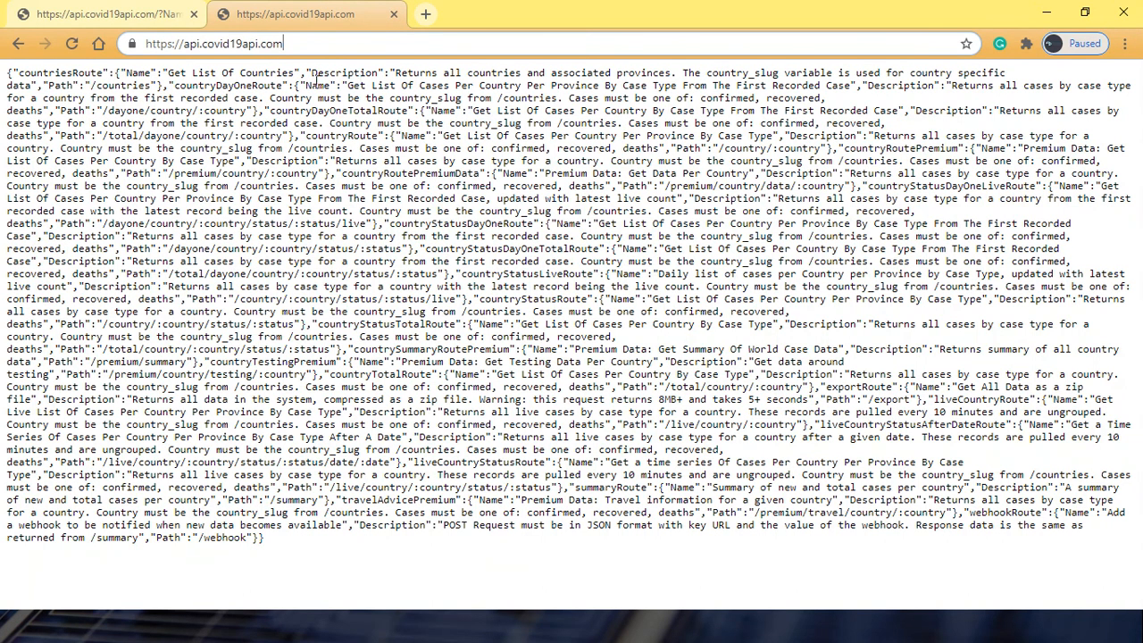
text(/)
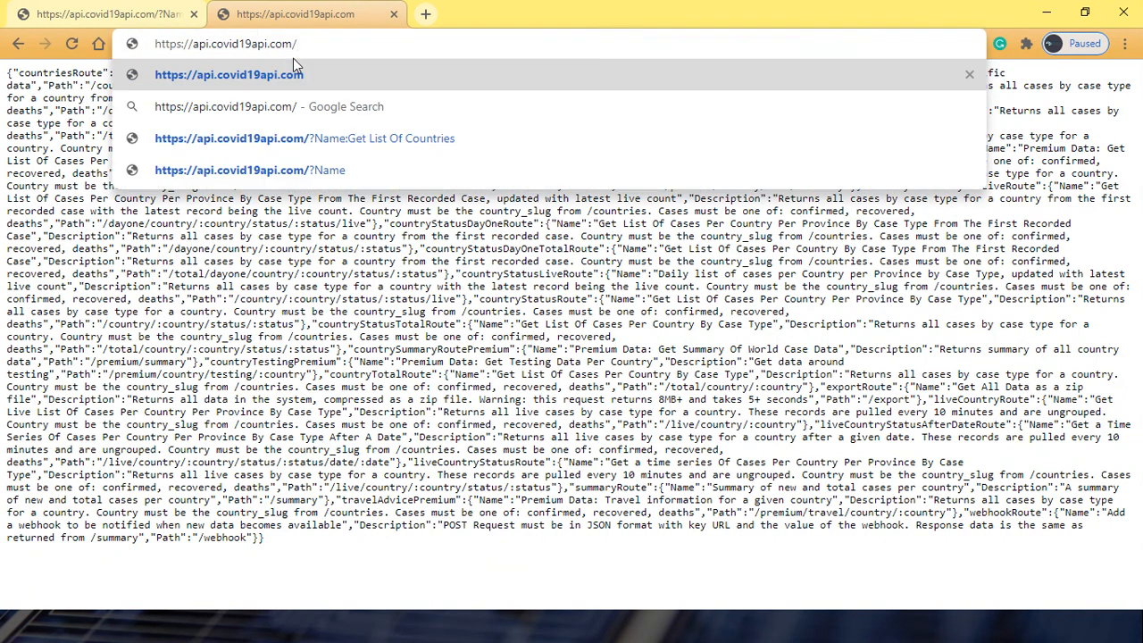
key(BackSpace)
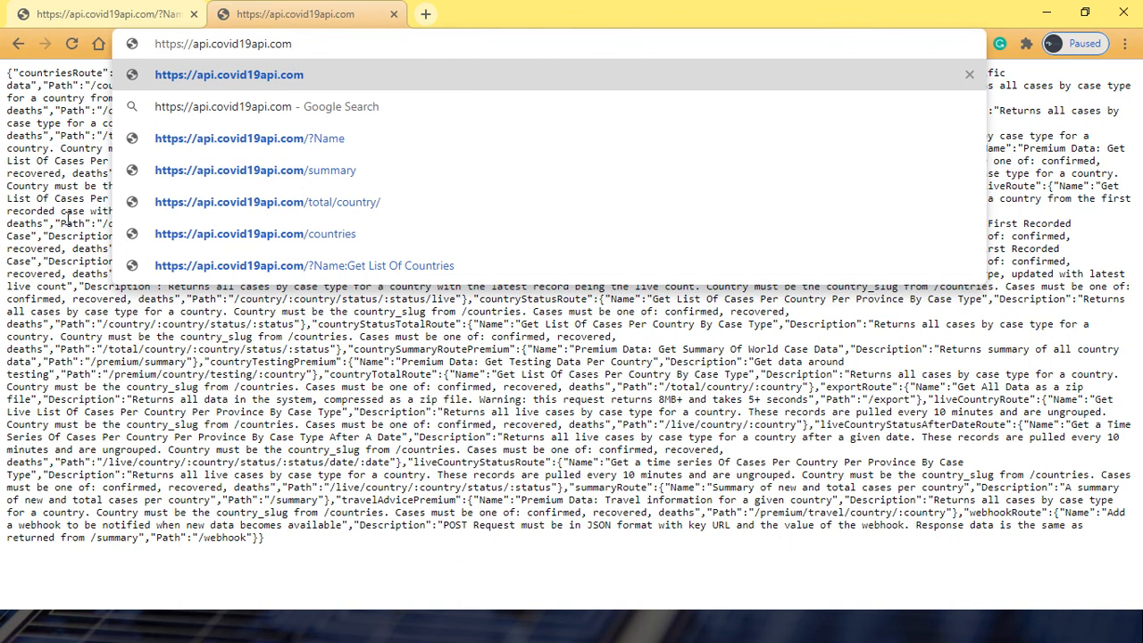
click(64, 219)
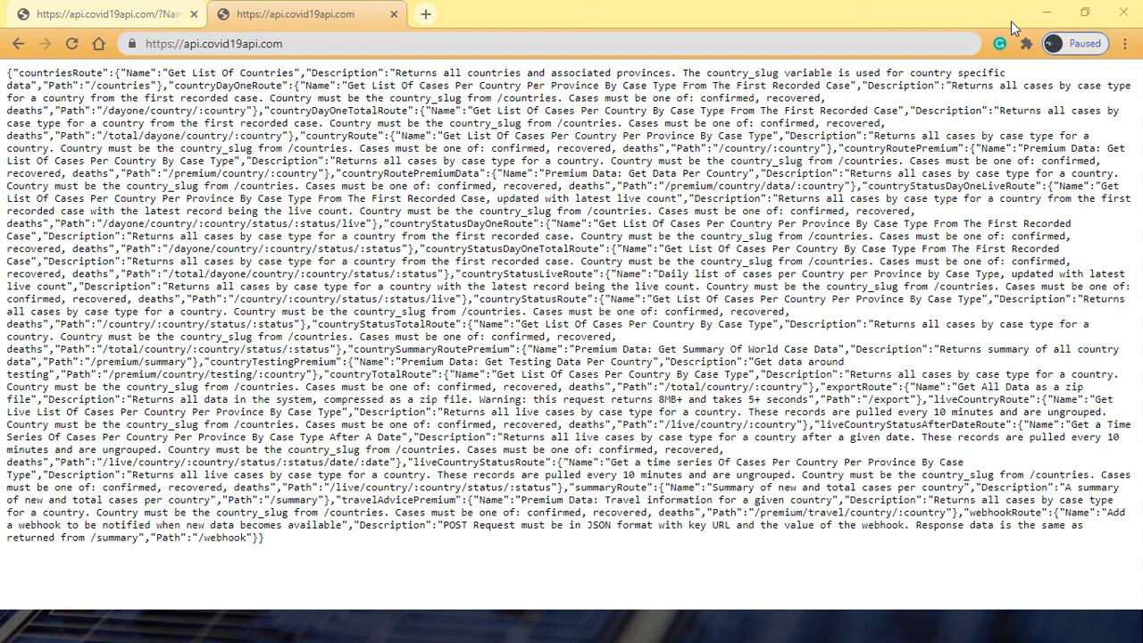
- Switch to Postman, enlarge the response area of the /countries GET request and examine the returned JSON country entries
key(super+Tab)
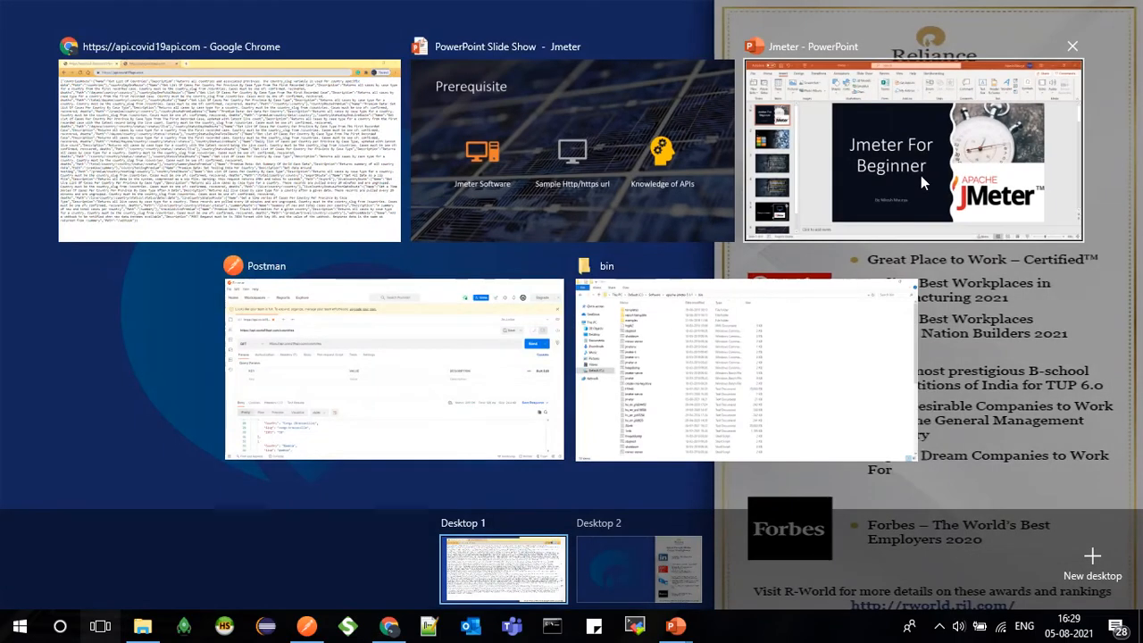
click(434, 324)
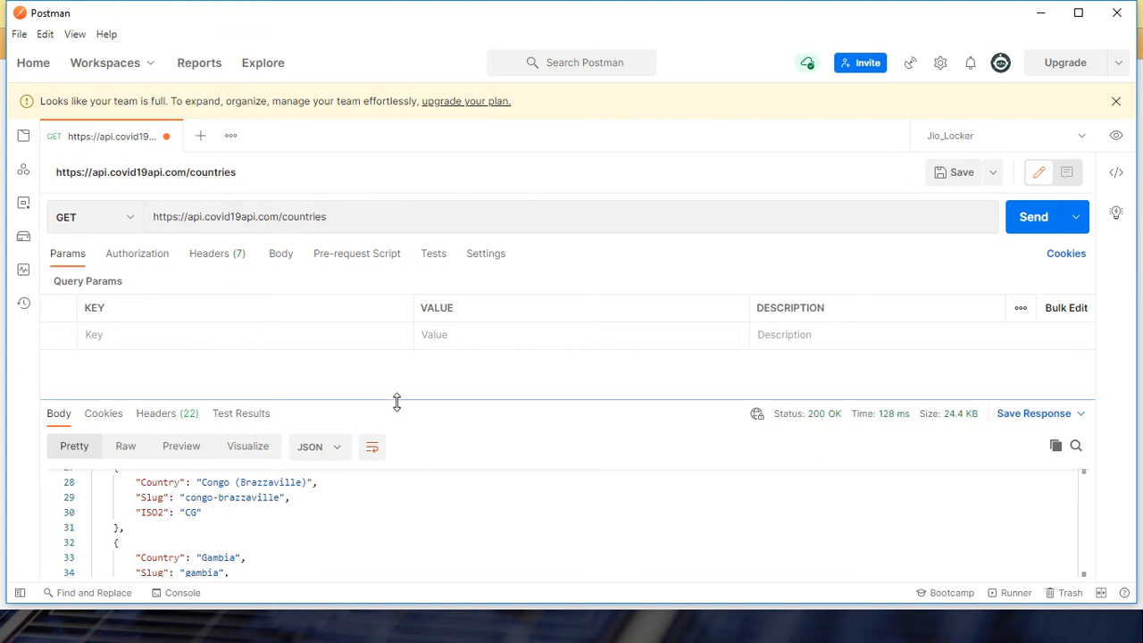
drag(398, 398, 398, 330)
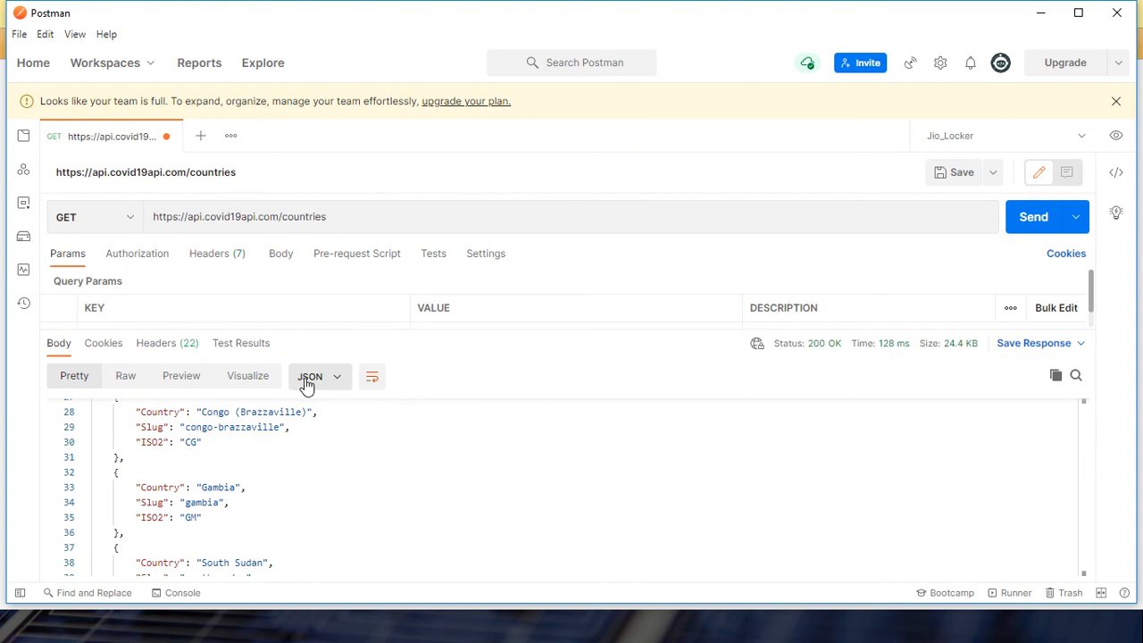
scroll(272, 456, up, 5)
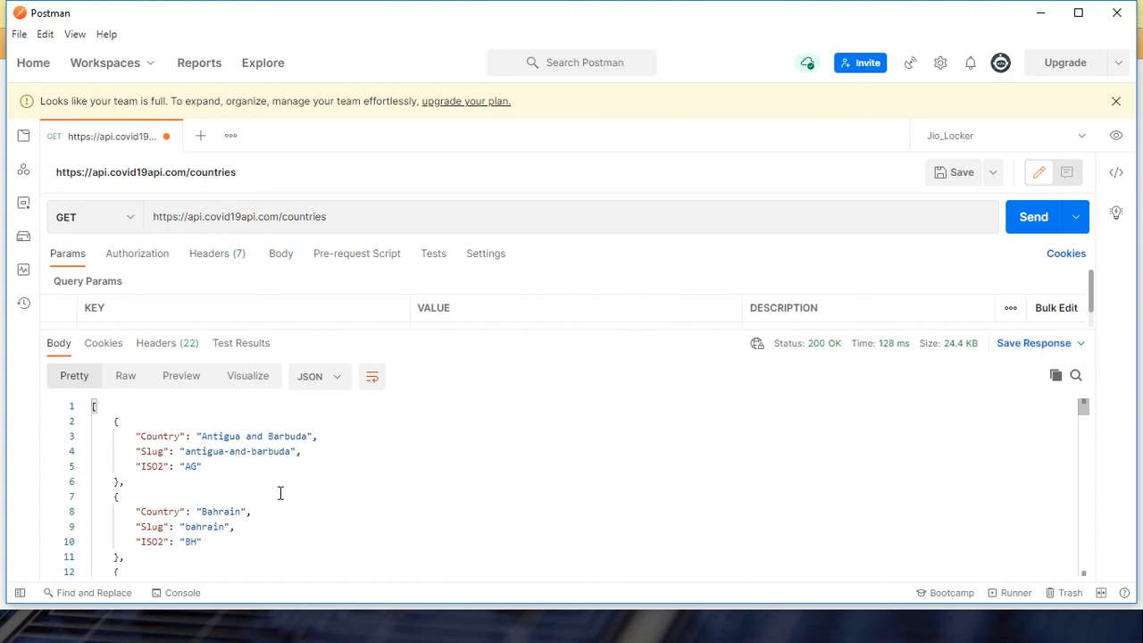
scroll(240, 542, down, 3)
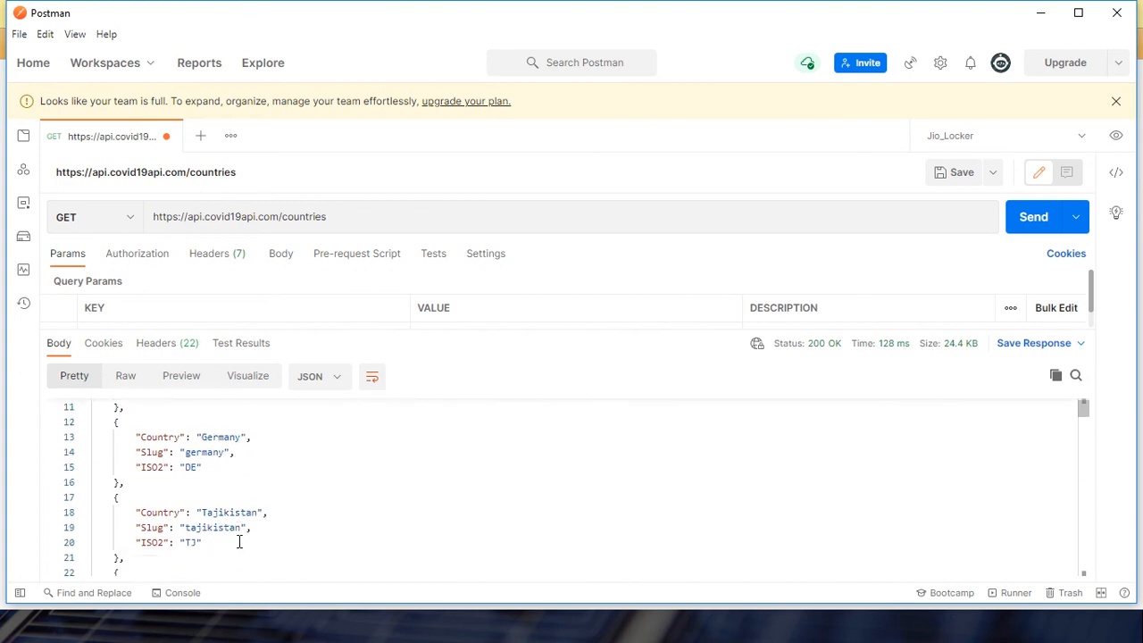
scroll(250, 510, down, 8)
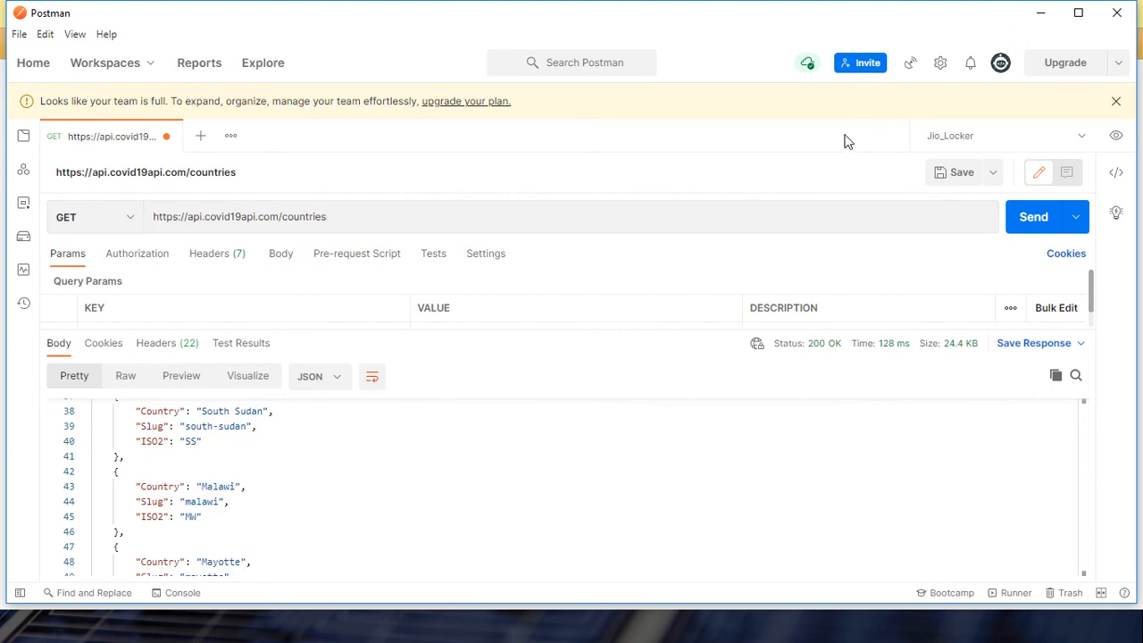
- Switch to File Explorer and launch the jmeter Windows batch file from the bin folder of Software\apache-jmeter-5.1.1
key(alt+Tab)
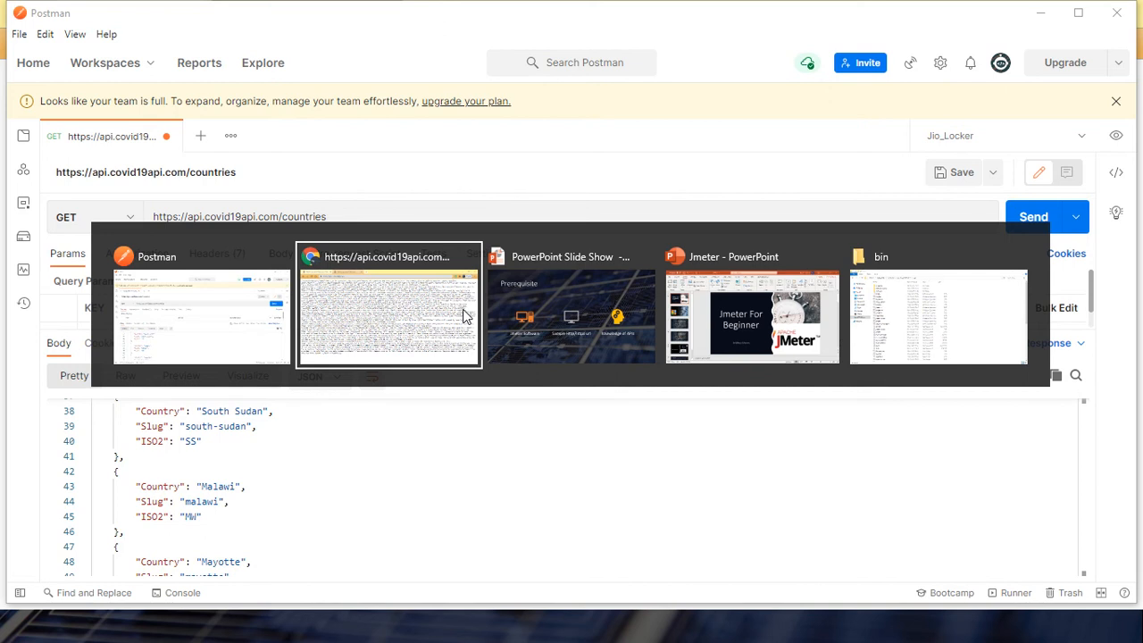
key(alt+Tab)
key(alt+Tab)
key(alt+Tab)
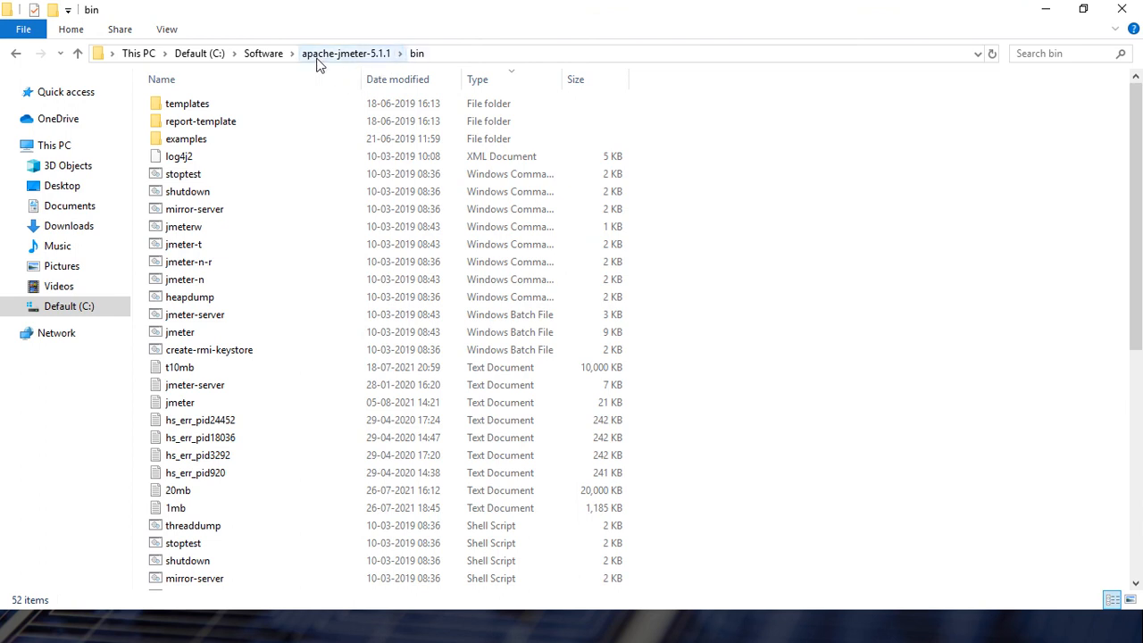
click(263, 54)
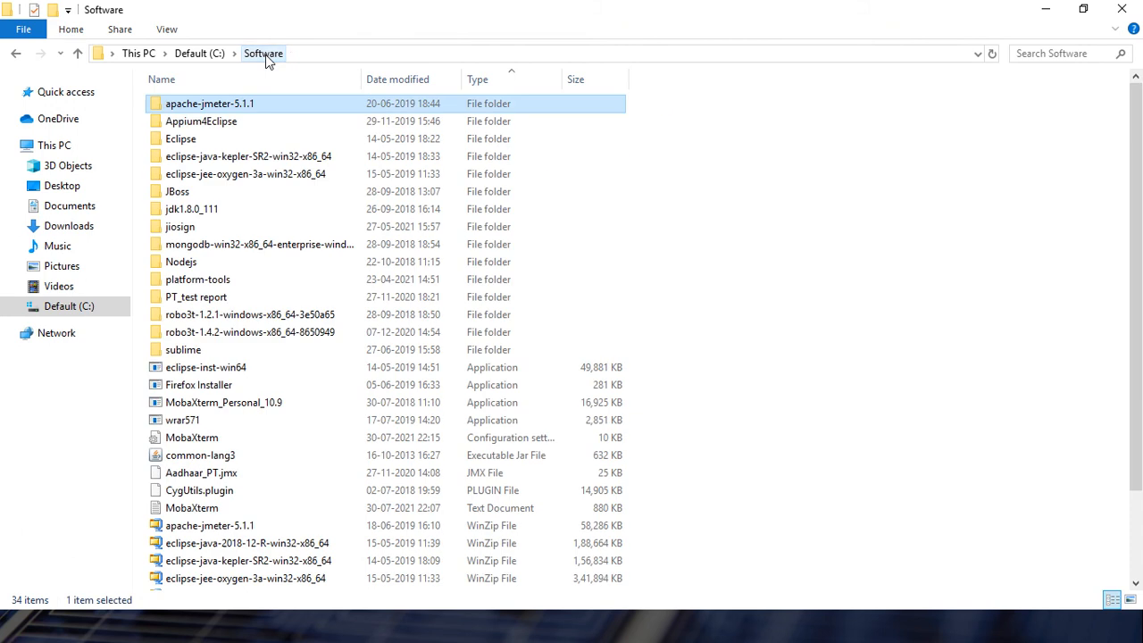
double_click(188, 108)
double_click(199, 125)
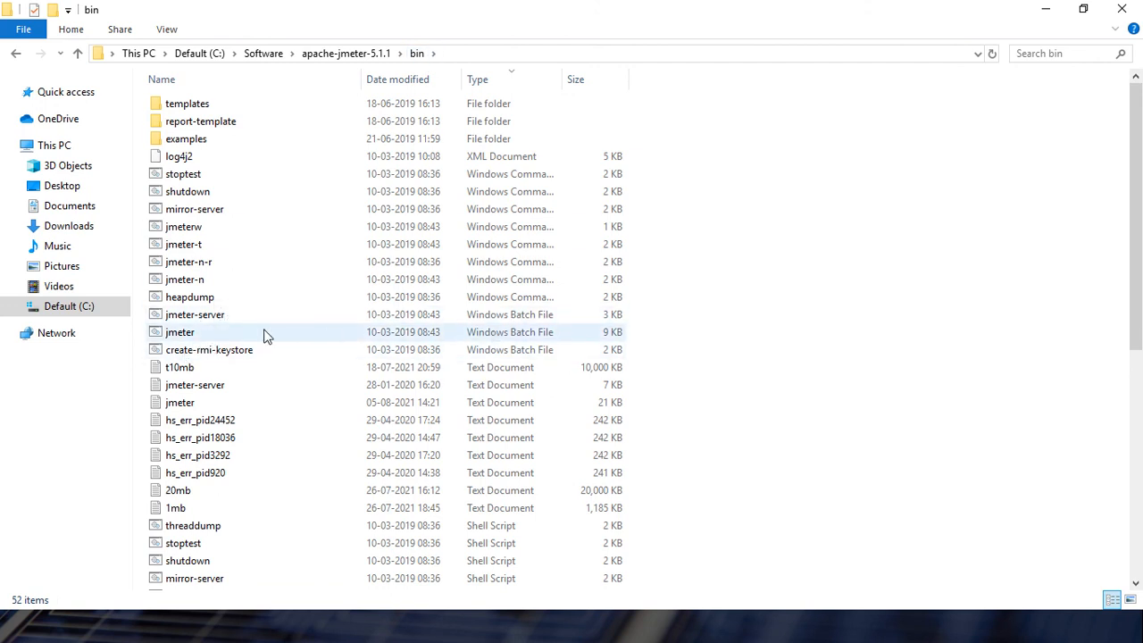
double_click(235, 335)
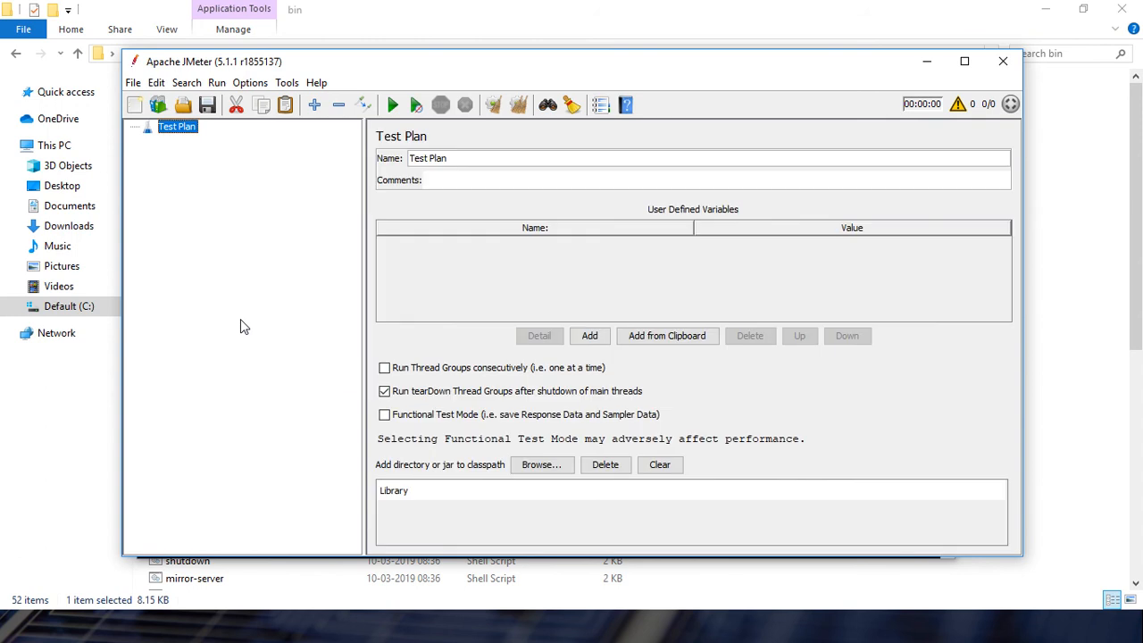
- Create a new test plan and add a standard Thread Group to it
click(132, 82)
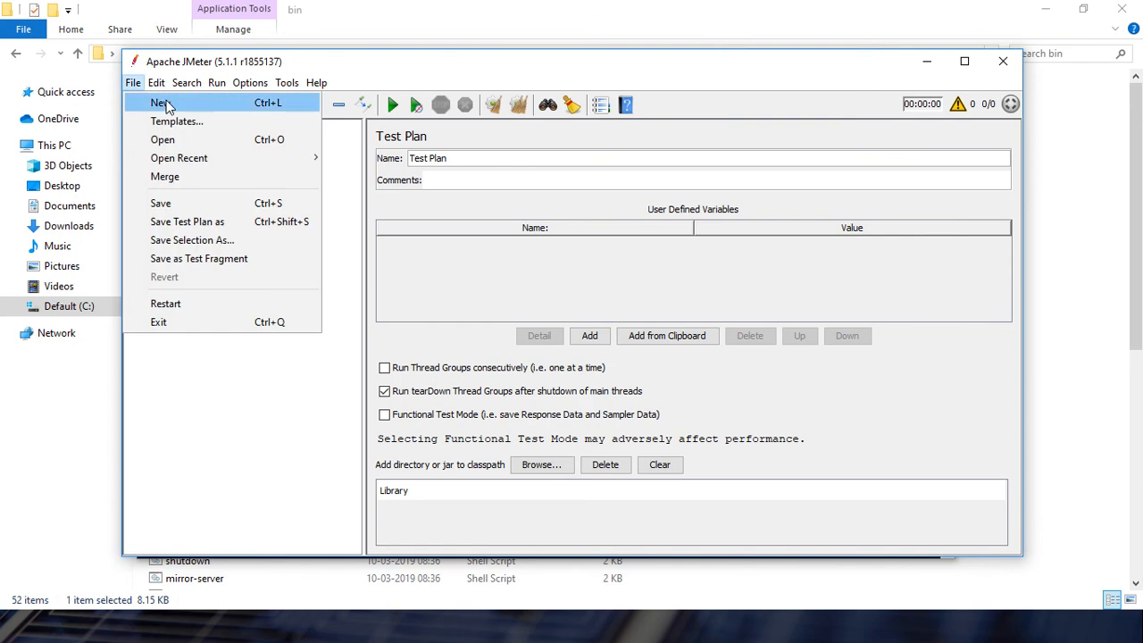
click(167, 105)
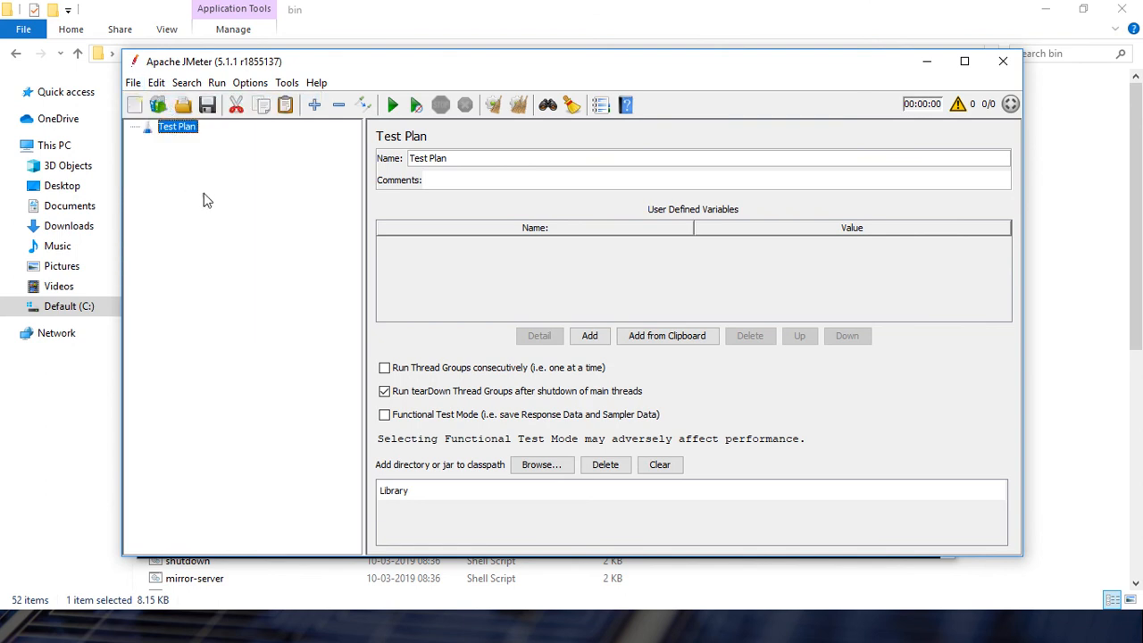
right_click(169, 131)
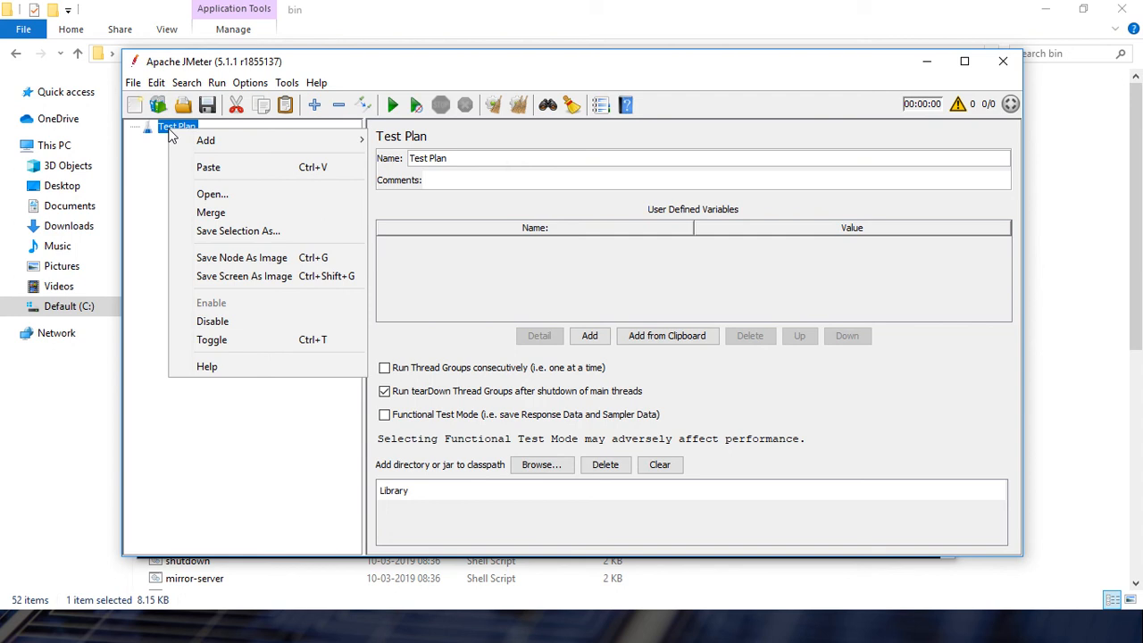
mouse_move(282, 143)
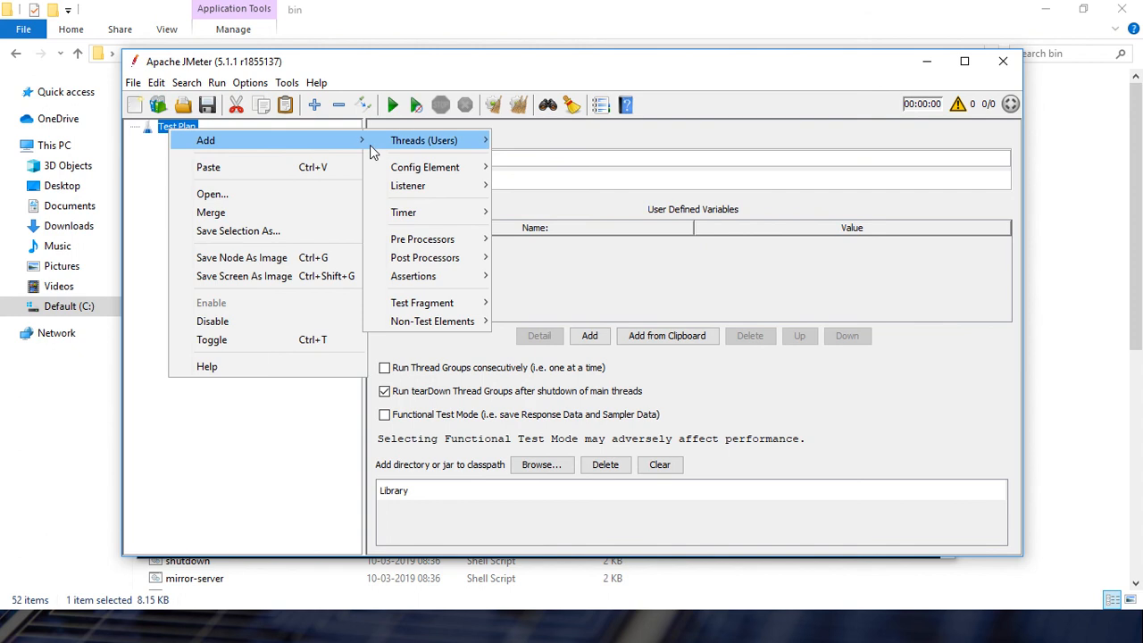
mouse_move(397, 150)
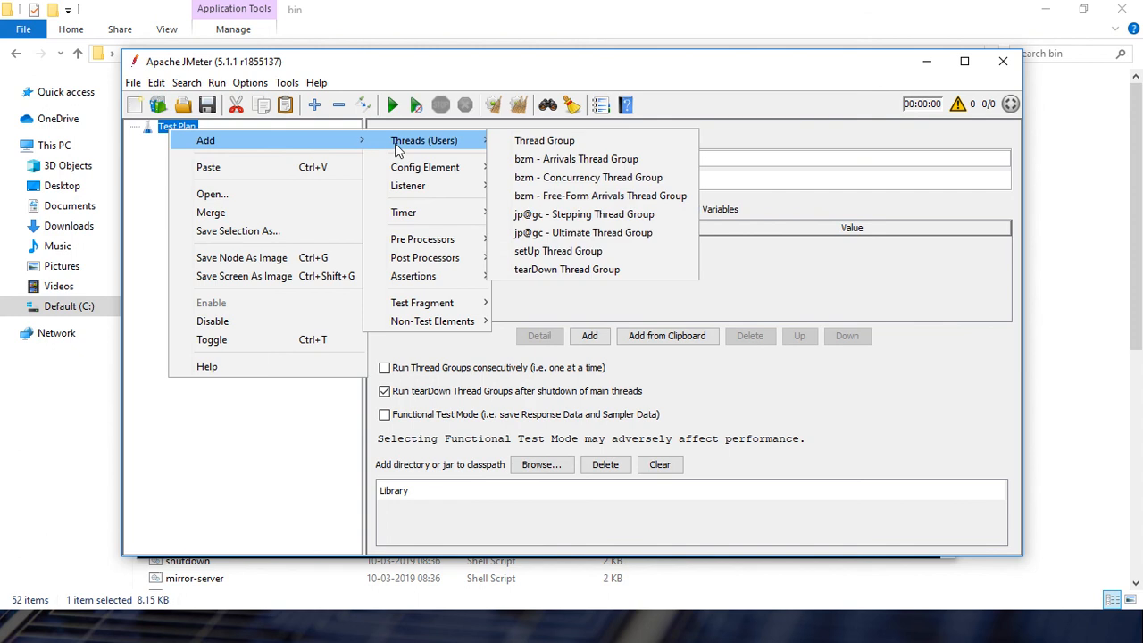
click(525, 143)
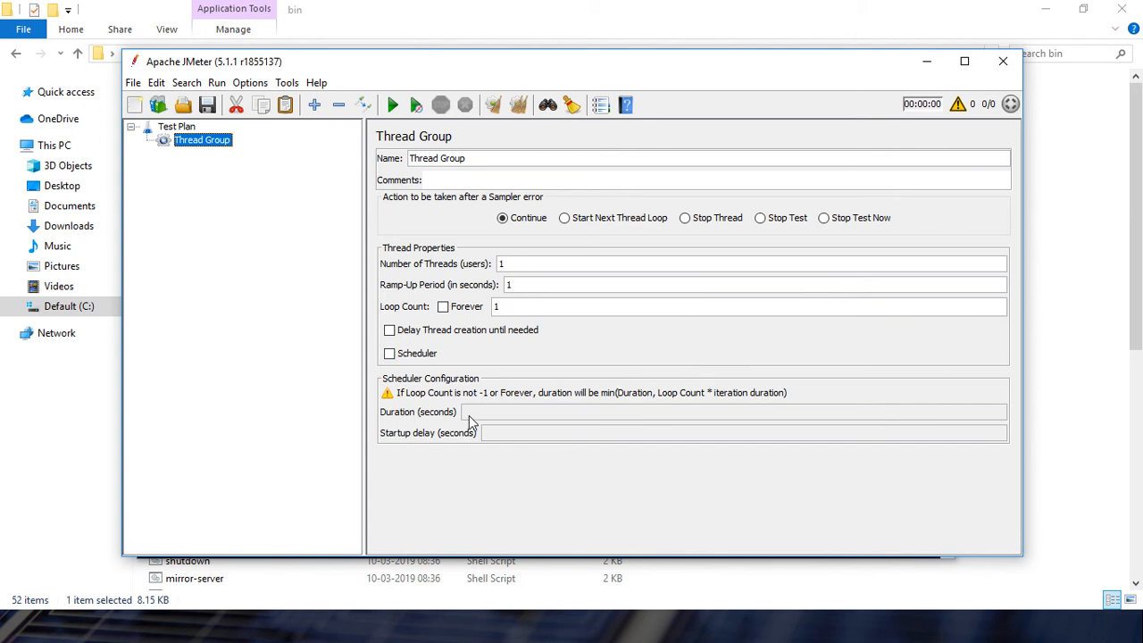
- Add an HTTP Request sampler to the Thread Group
right_click(193, 143)
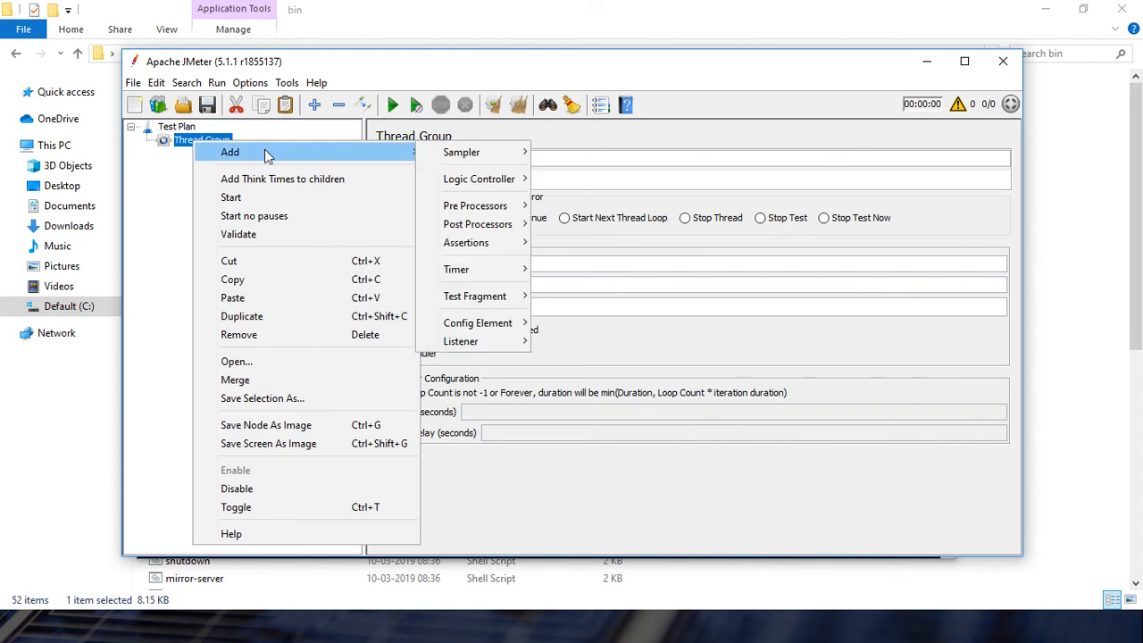
click(175, 198)
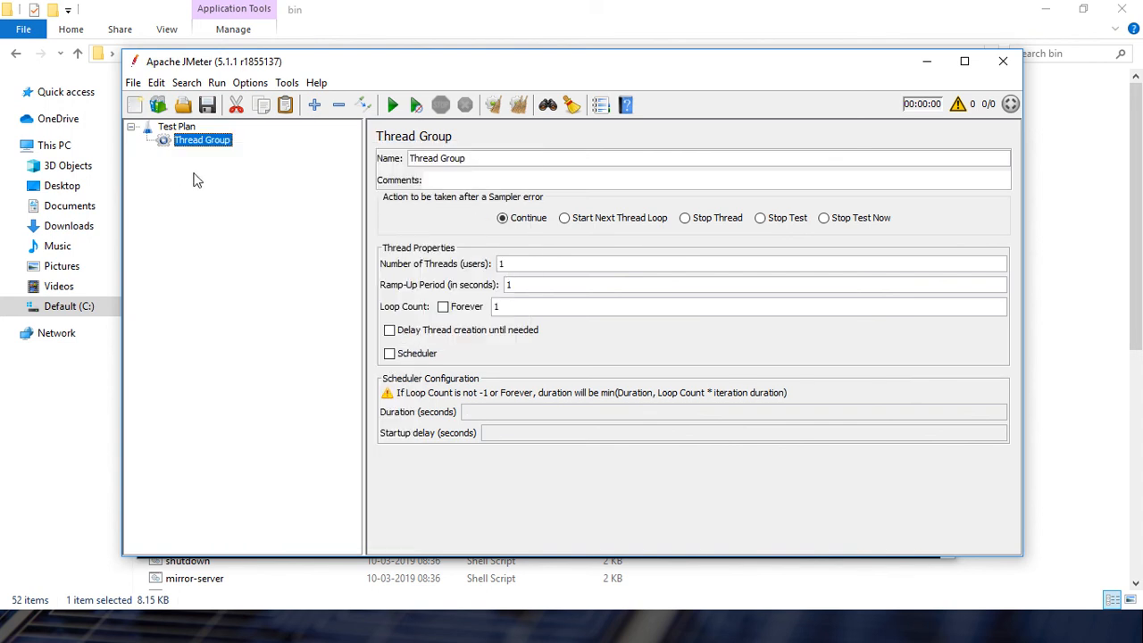
right_click(212, 145)
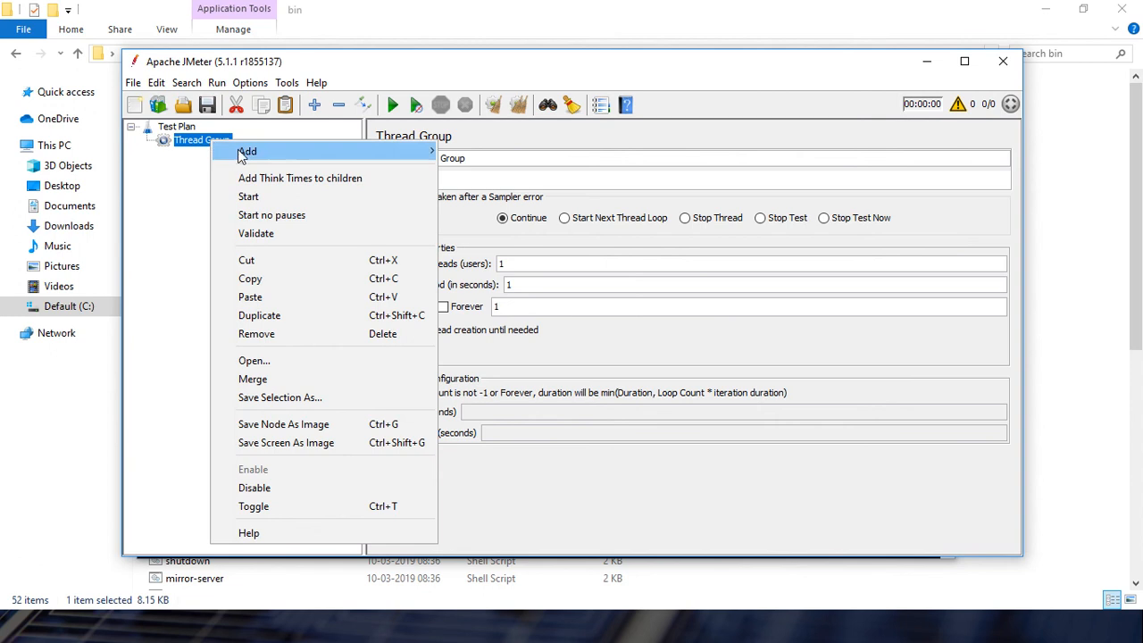
mouse_move(283, 159)
mouse_move(461, 153)
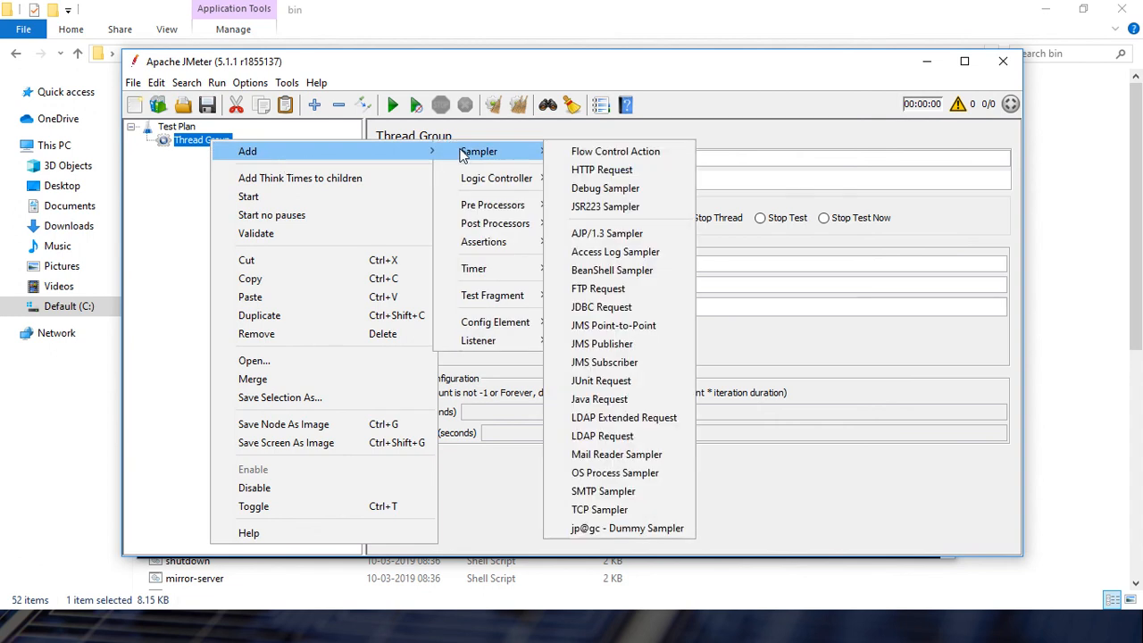
click(590, 171)
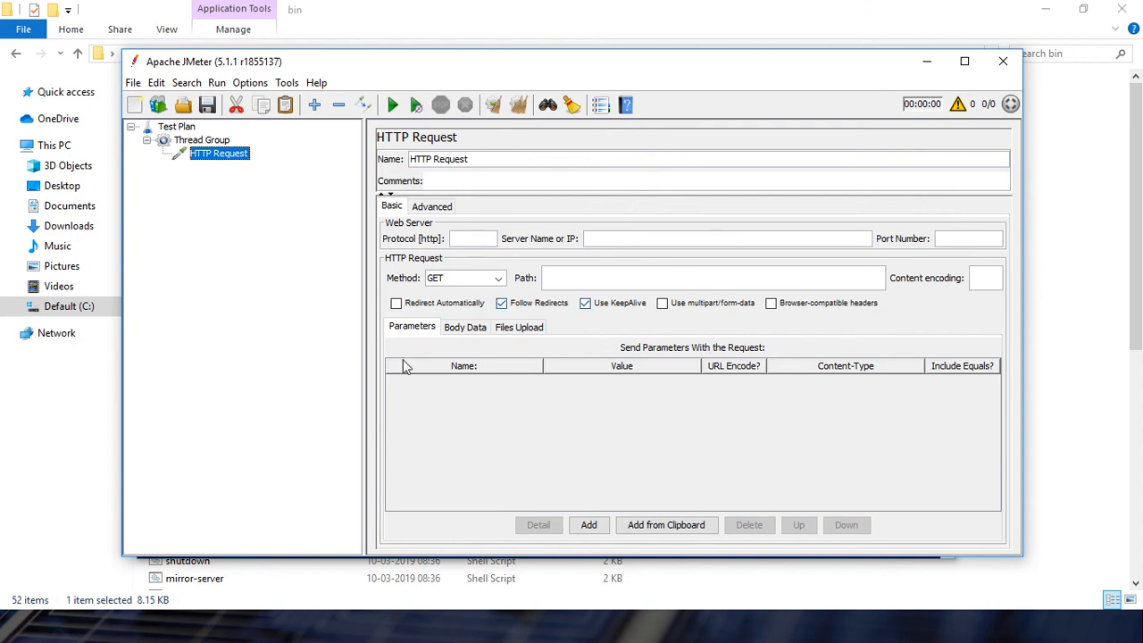
- Add an HTTP Header Manager config element to the Thread Group, then reselect the Thread Group
click(222, 141)
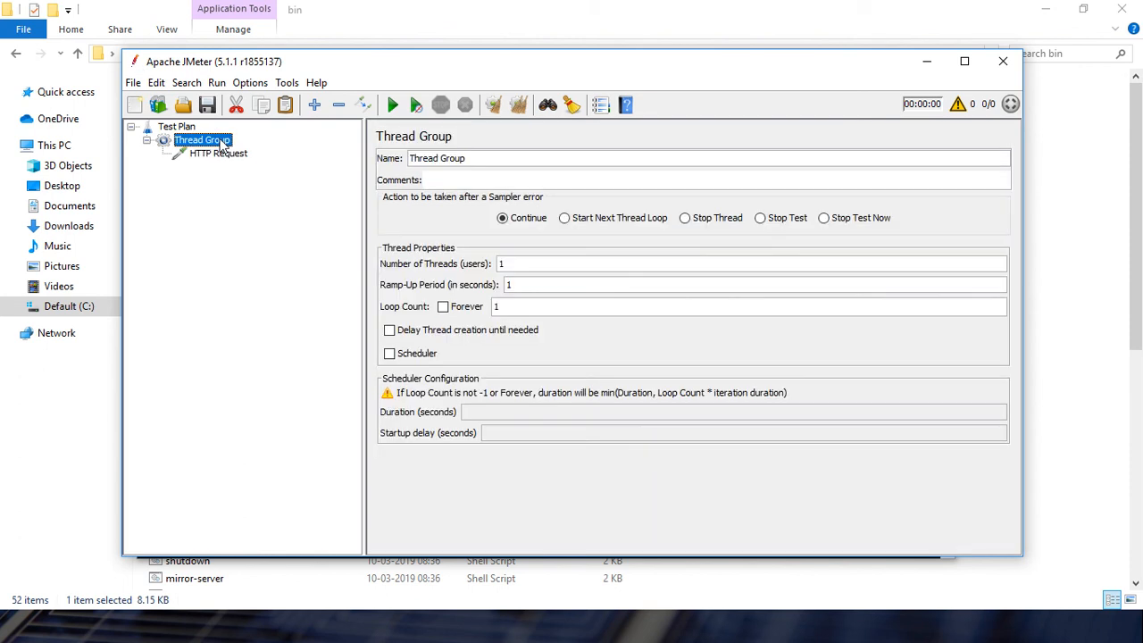
right_click(223, 144)
mouse_move(327, 154)
mouse_move(502, 153)
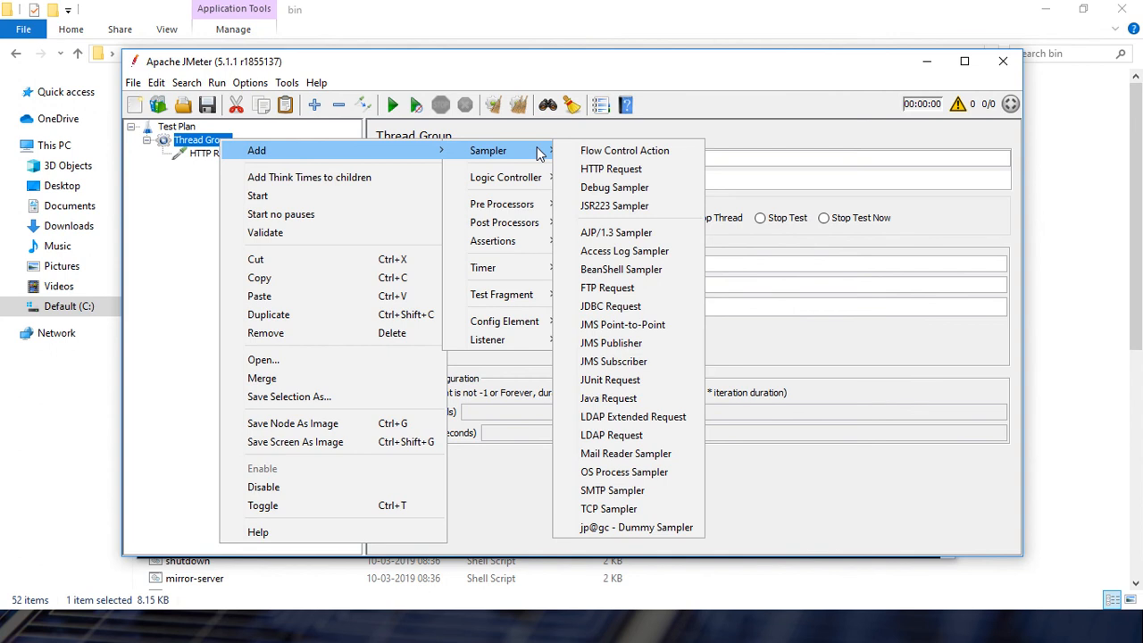
mouse_move(515, 181)
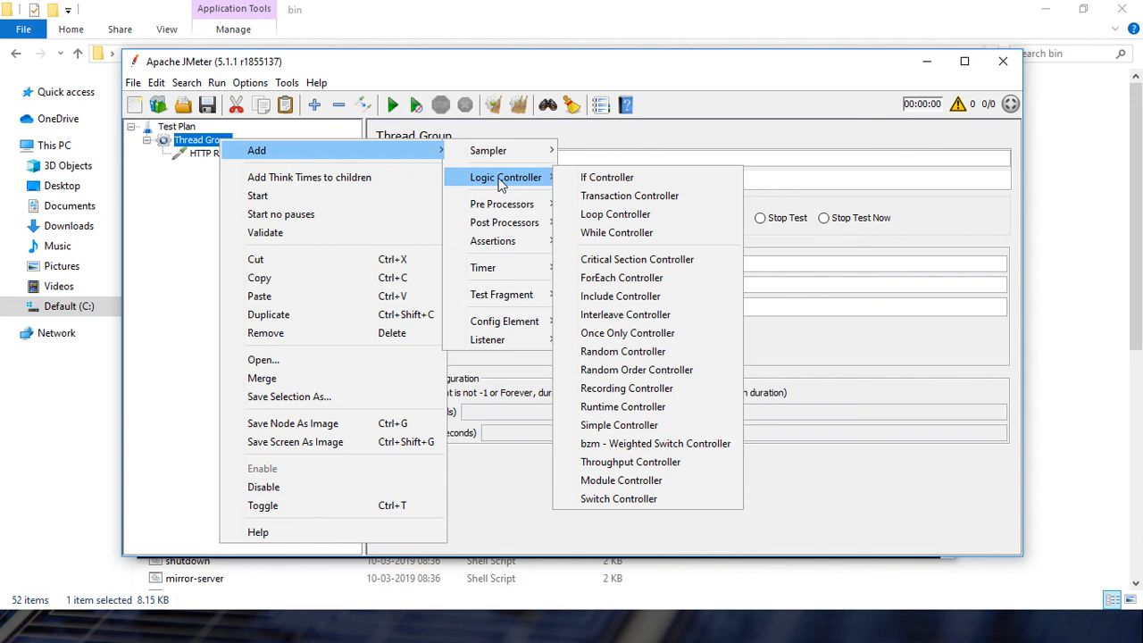
mouse_move(505, 300)
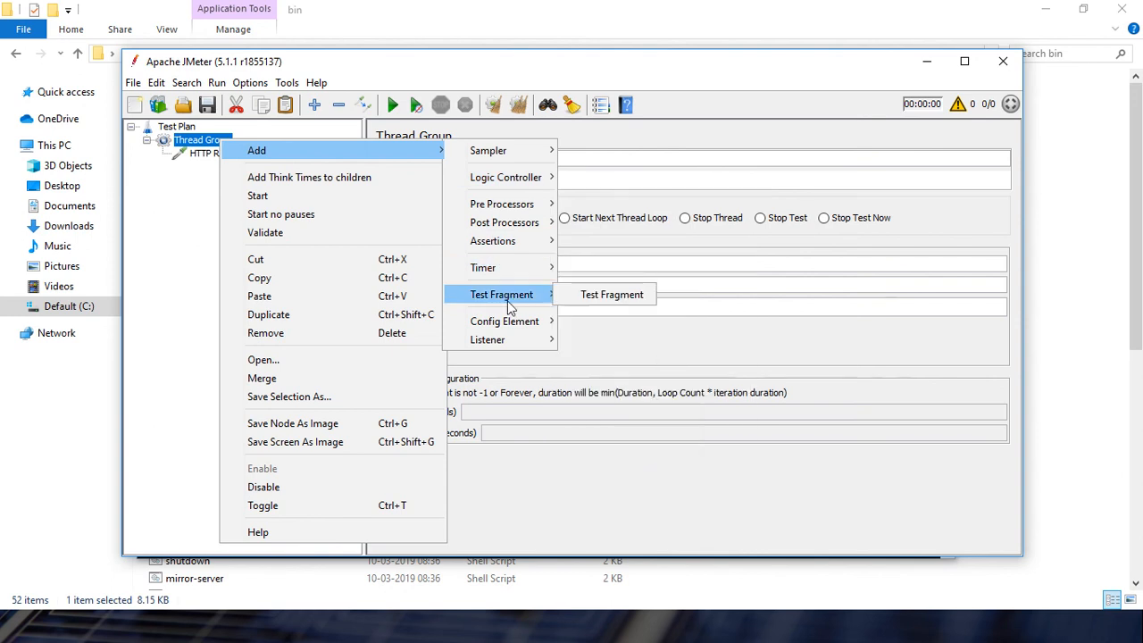
mouse_move(517, 323)
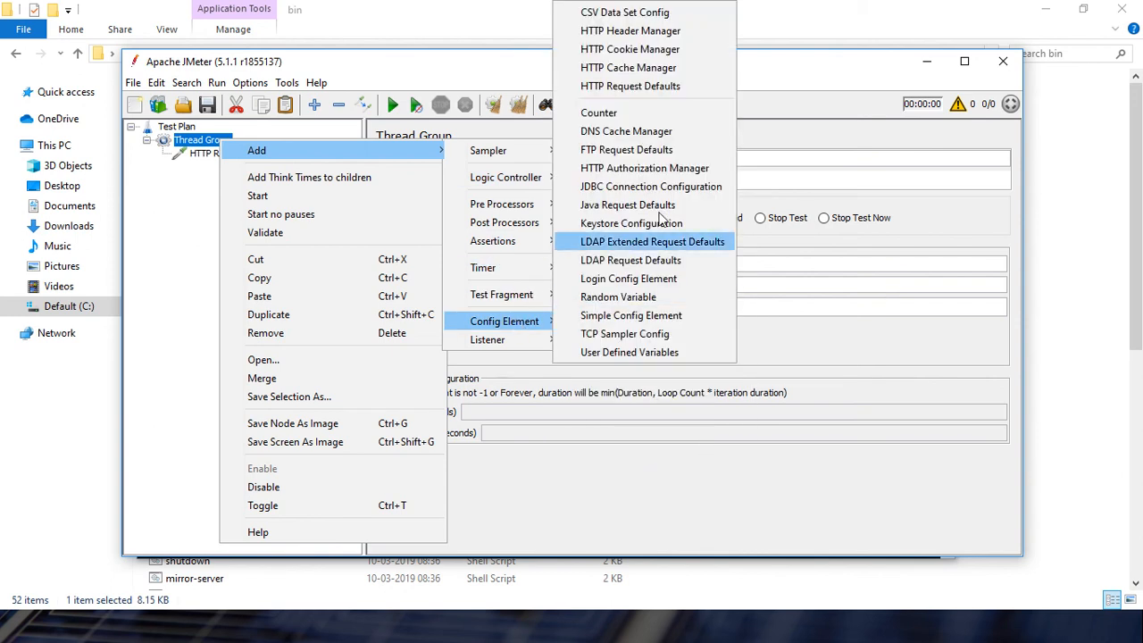
click(630, 32)
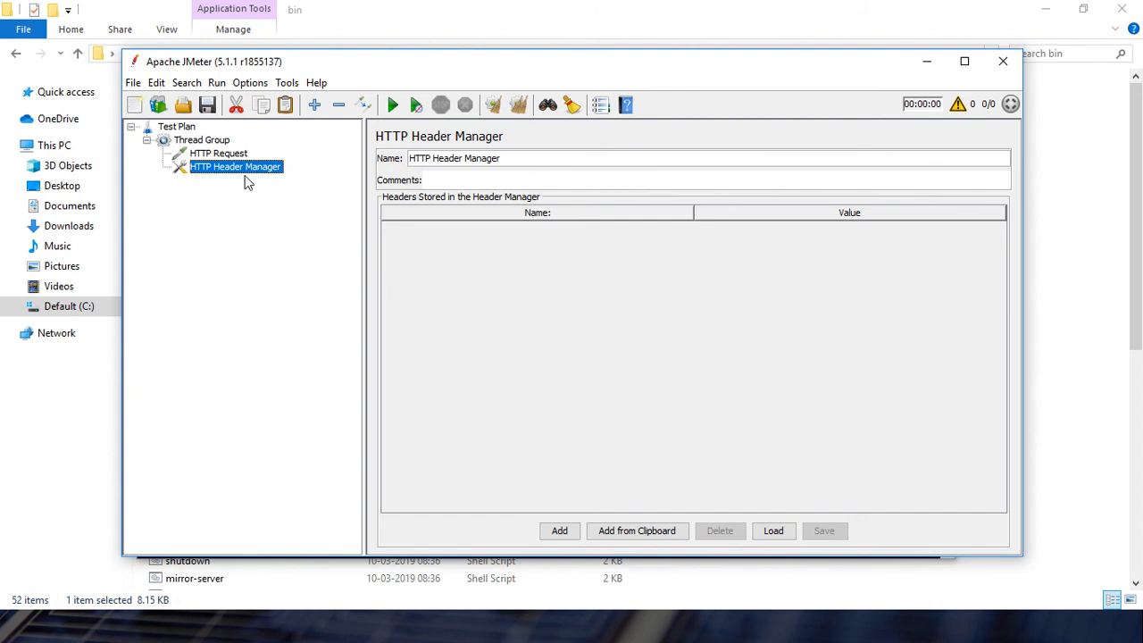
click(195, 142)
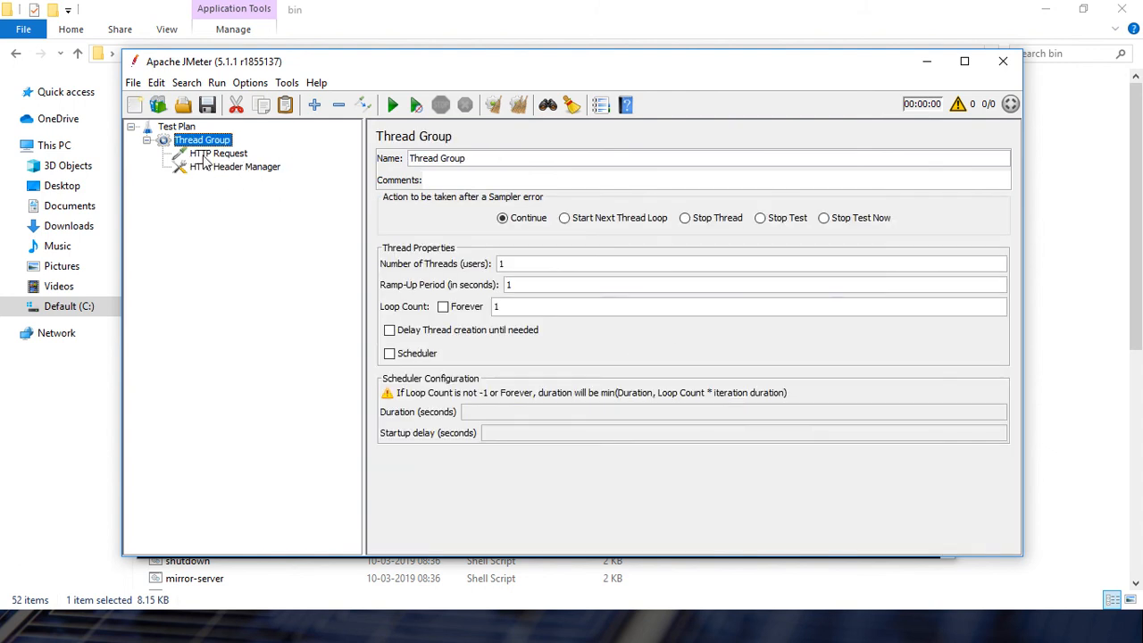
- Add a View Results Tree listener to the Test Plan
click(177, 127)
right_click(179, 130)
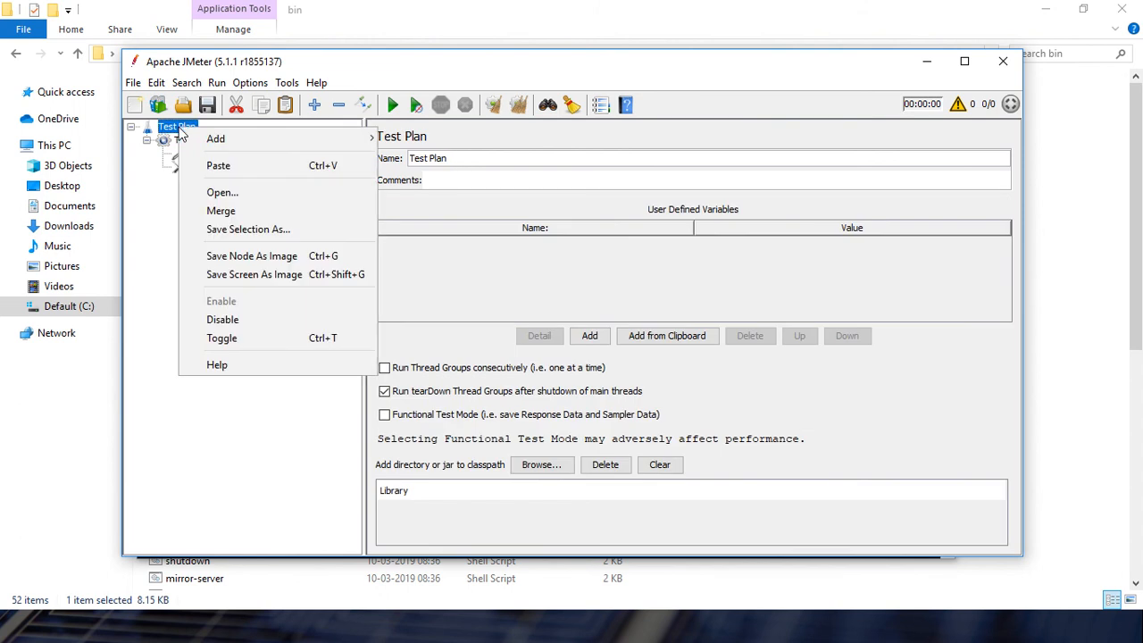
mouse_move(239, 143)
mouse_move(415, 141)
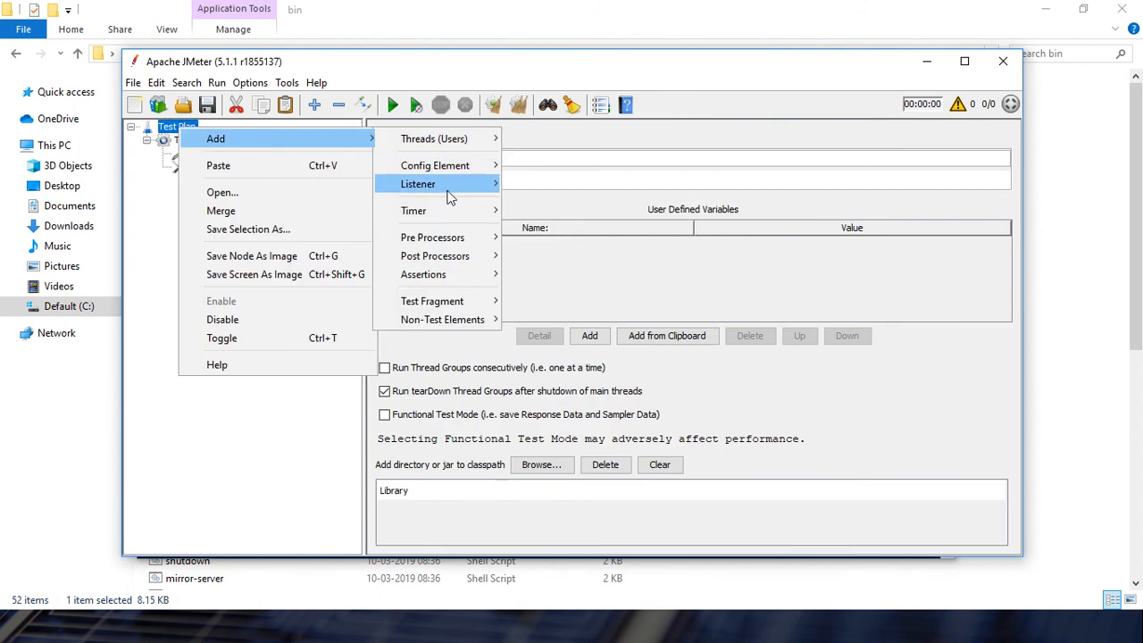
mouse_move(449, 197)
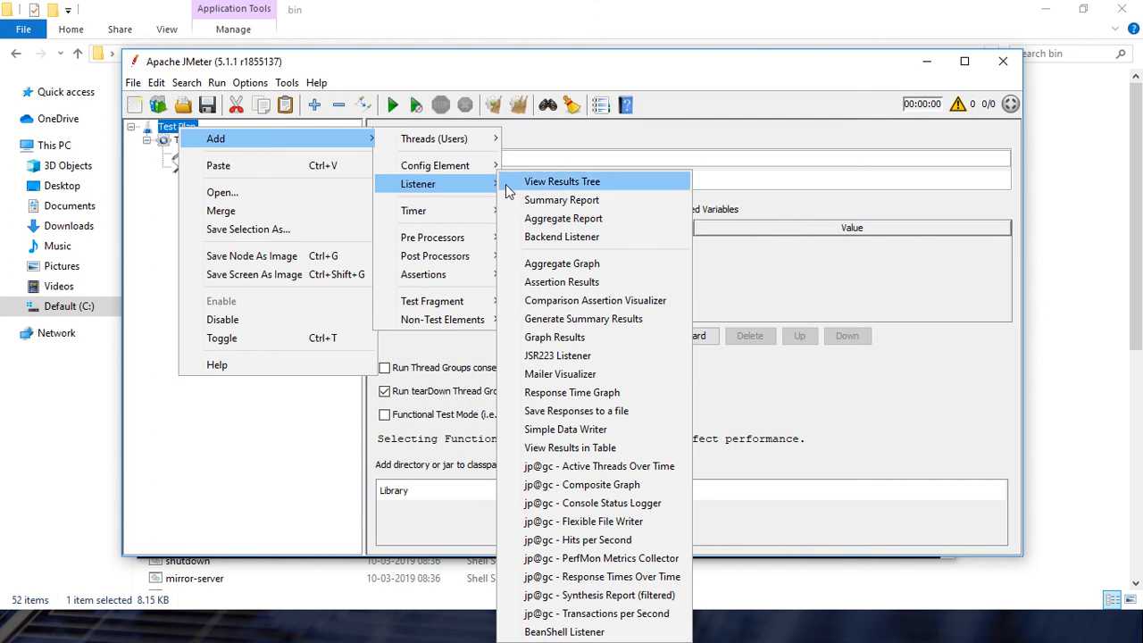
click(539, 183)
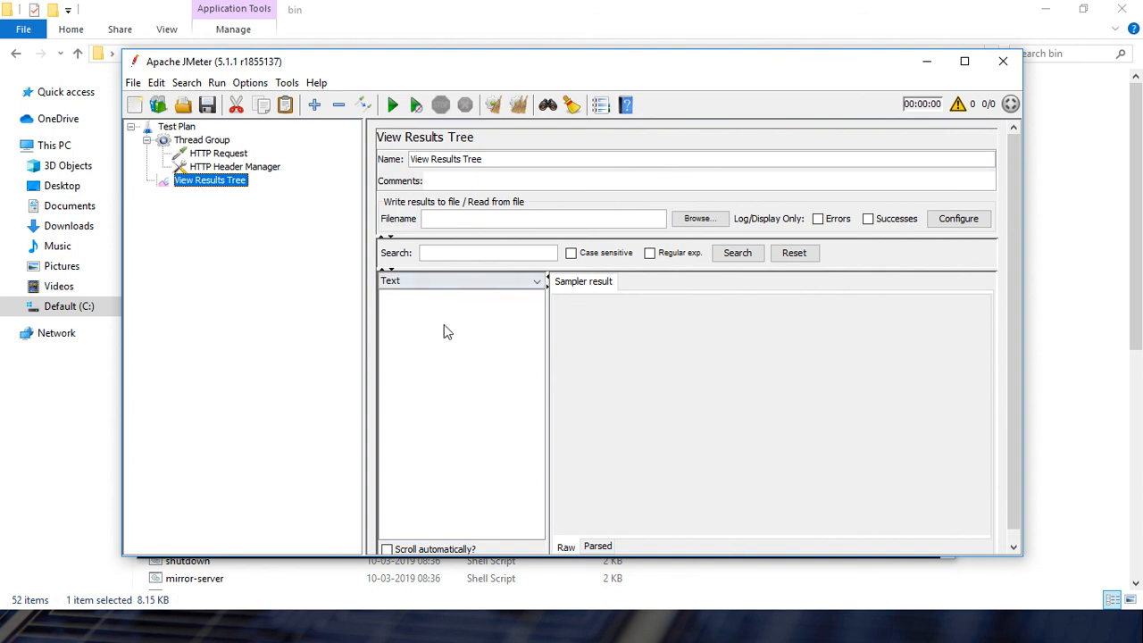
- Add an Aggregate Report listener to the Test Plan
click(178, 128)
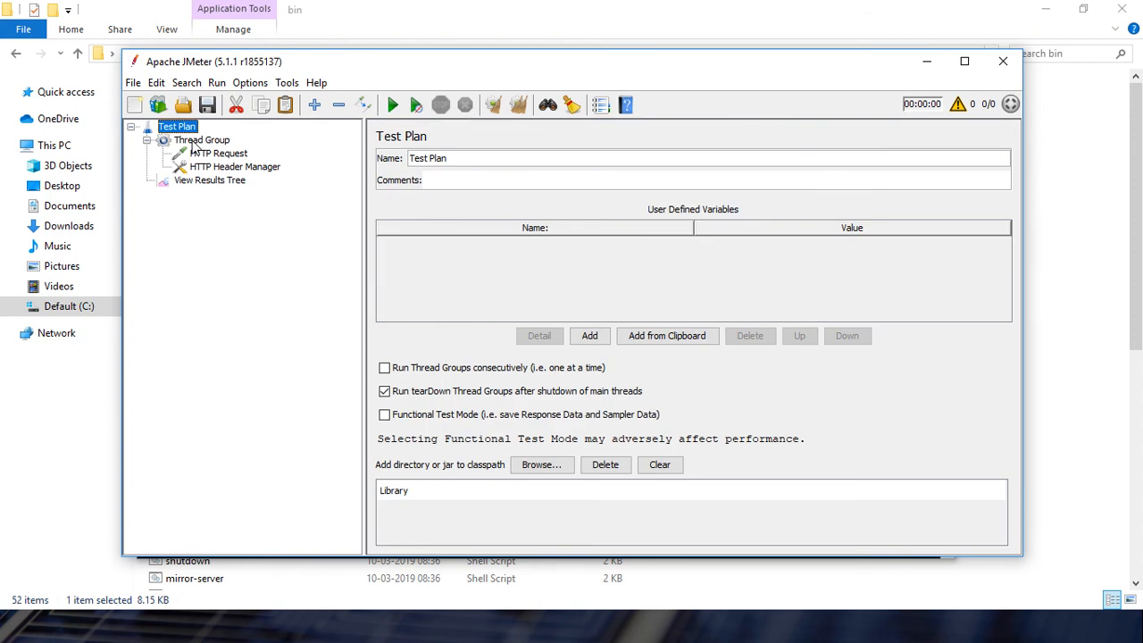
click(210, 183)
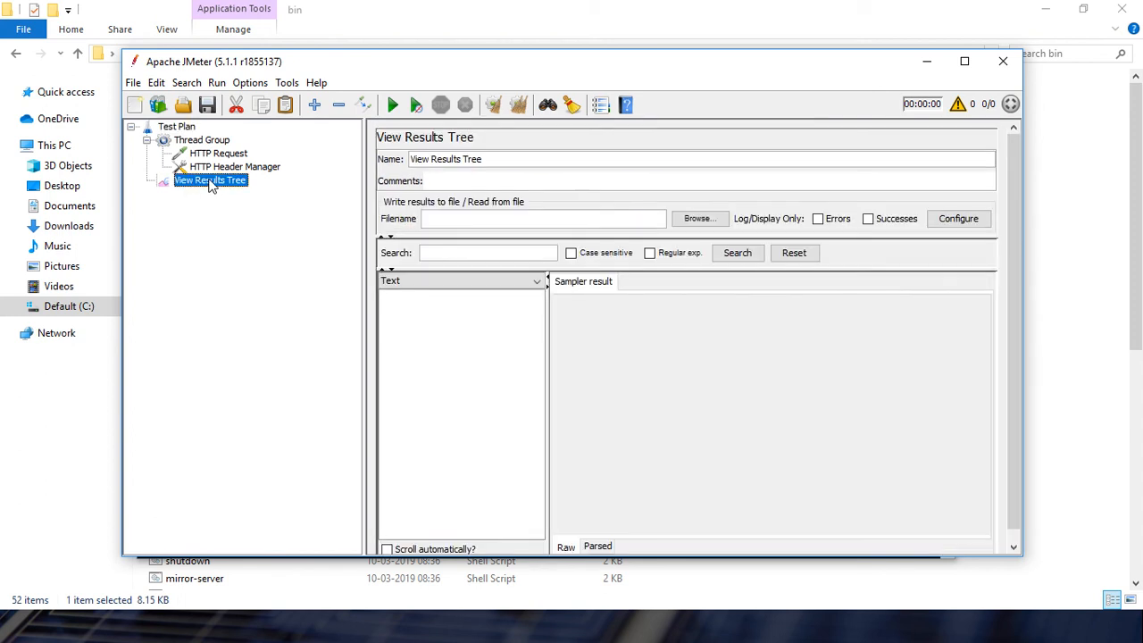
click(177, 129)
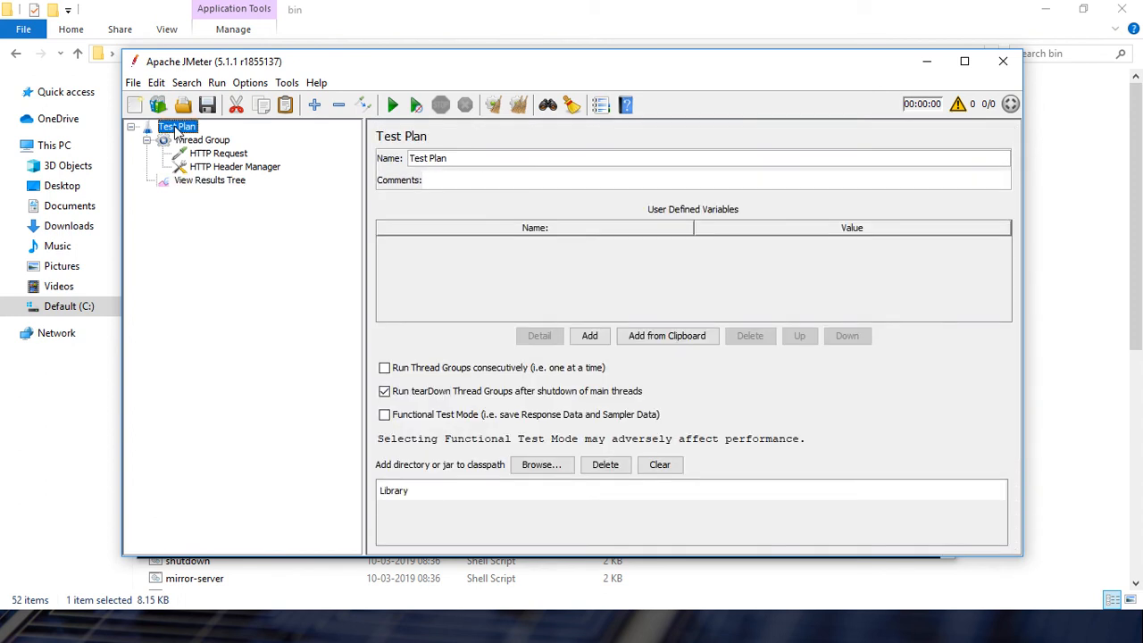
right_click(178, 131)
mouse_move(280, 139)
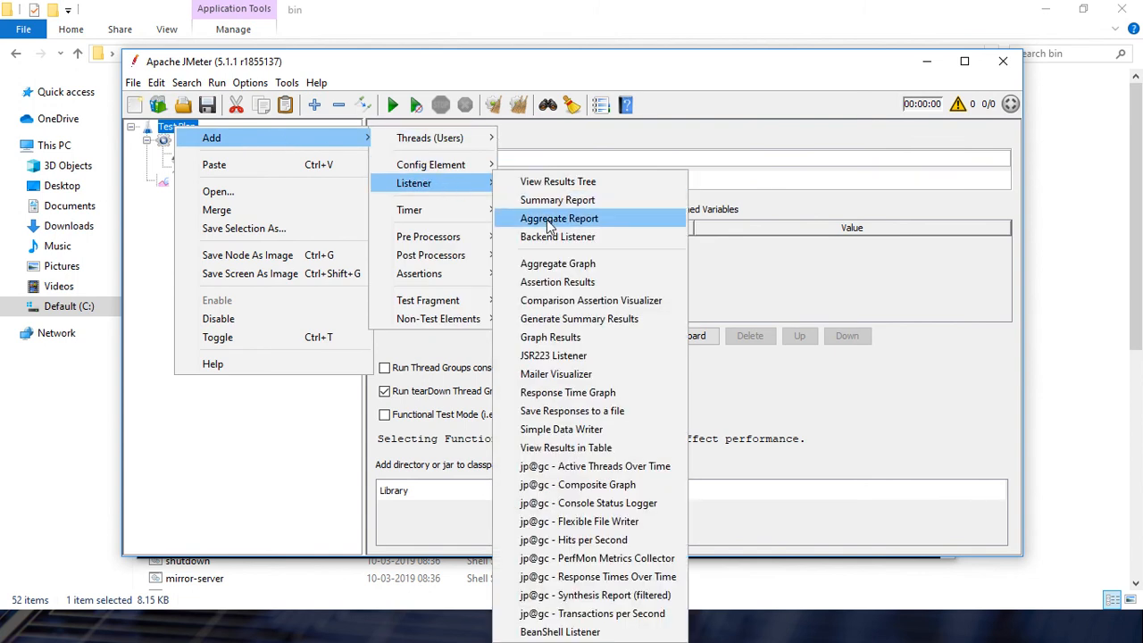
click(551, 220)
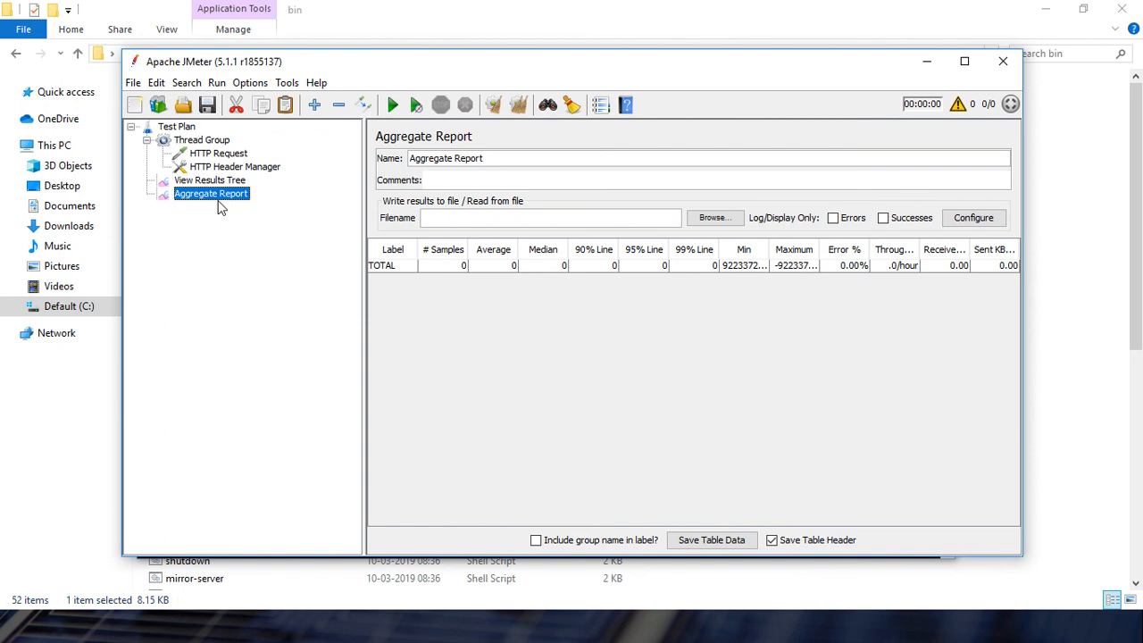
- Open the HTTP Request sampler, then switch to Postman and copy api.covid19api.com/countries from the request URL
click(222, 157)
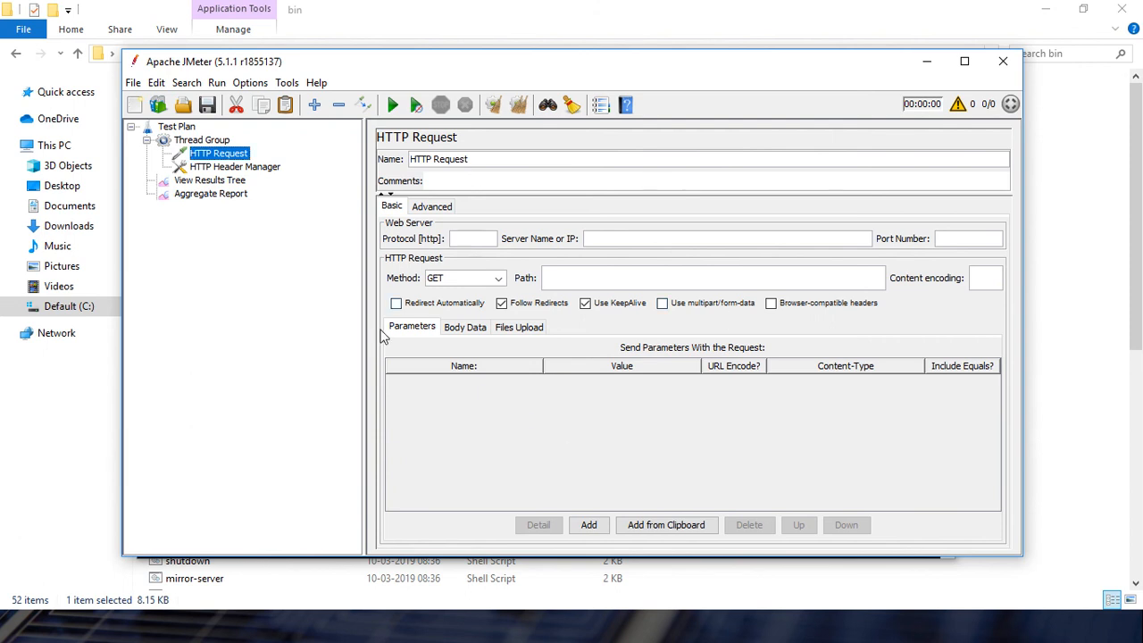
key(alt+Tab)
key(alt+Tab)
key(alt+Tab)
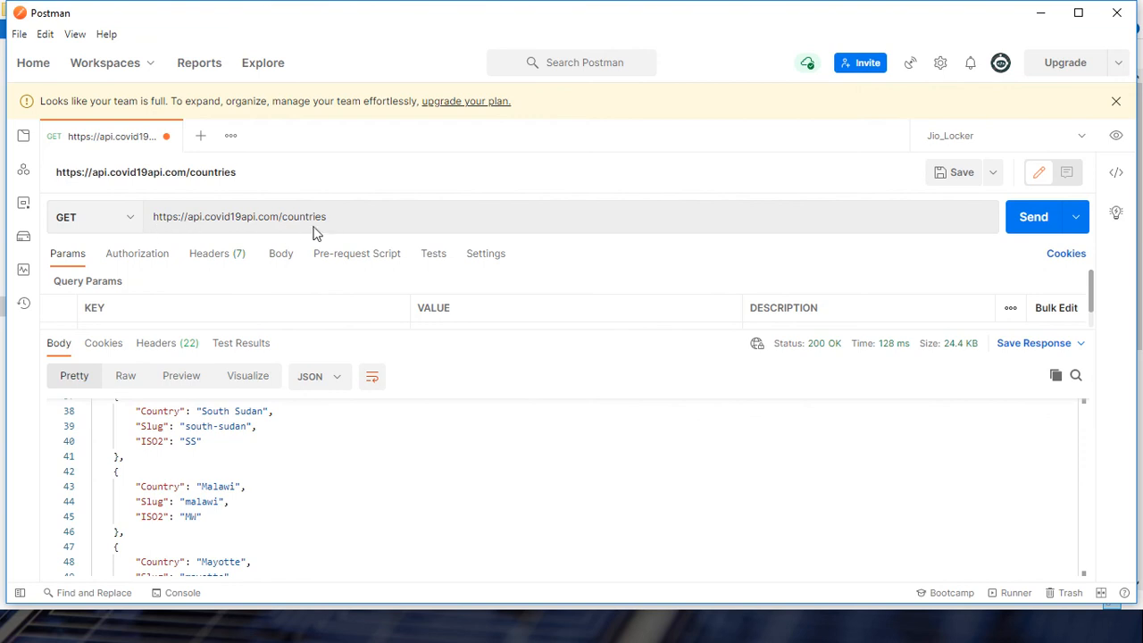
drag(331, 215, 188, 215)
key(ctrl+c)
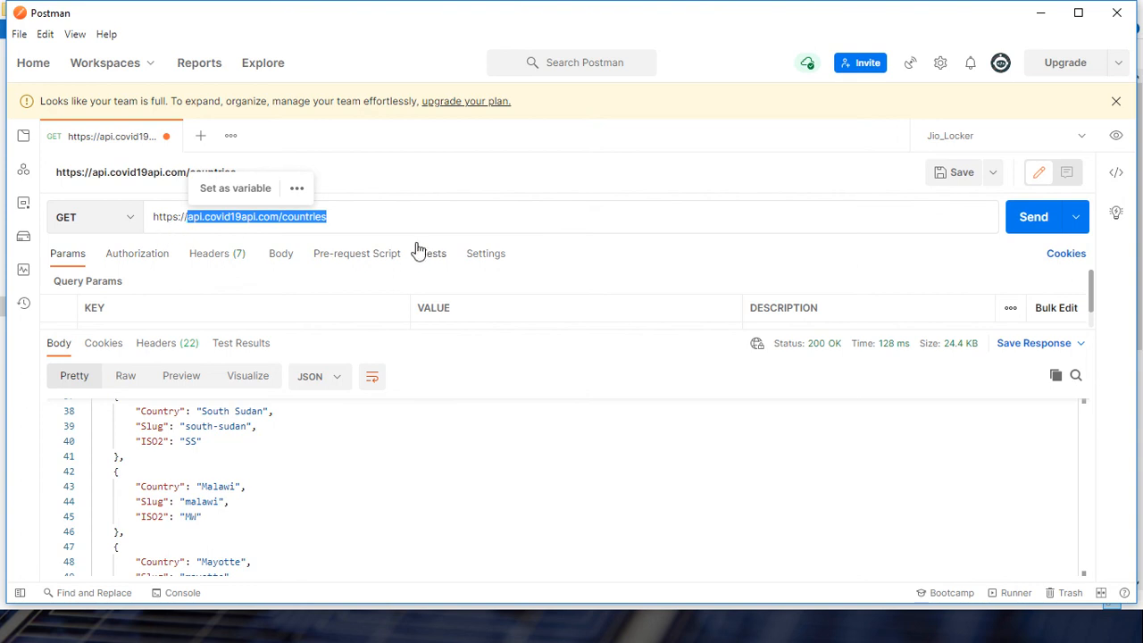
- Back in JMeter, configure the HTTP Request with protocol https, server api.covid19api.com, path /countries and method GET
key(alt+Tab)
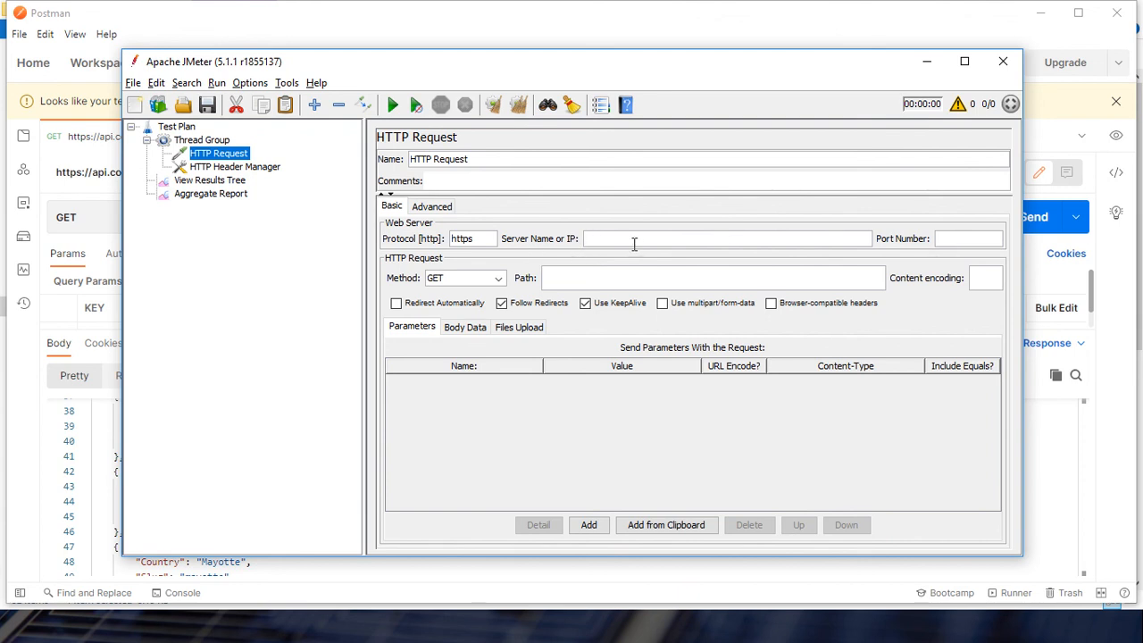
key(ctrl+v)
drag(664, 238, 729, 242)
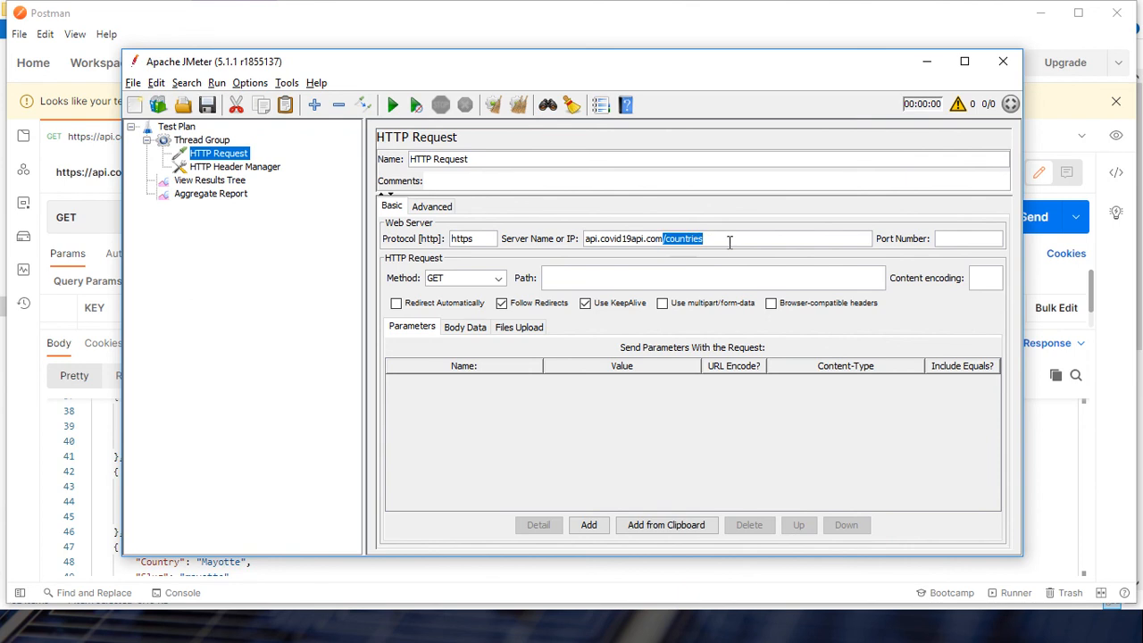
key(ctrl+x)
click(549, 280)
key(ctrl+v)
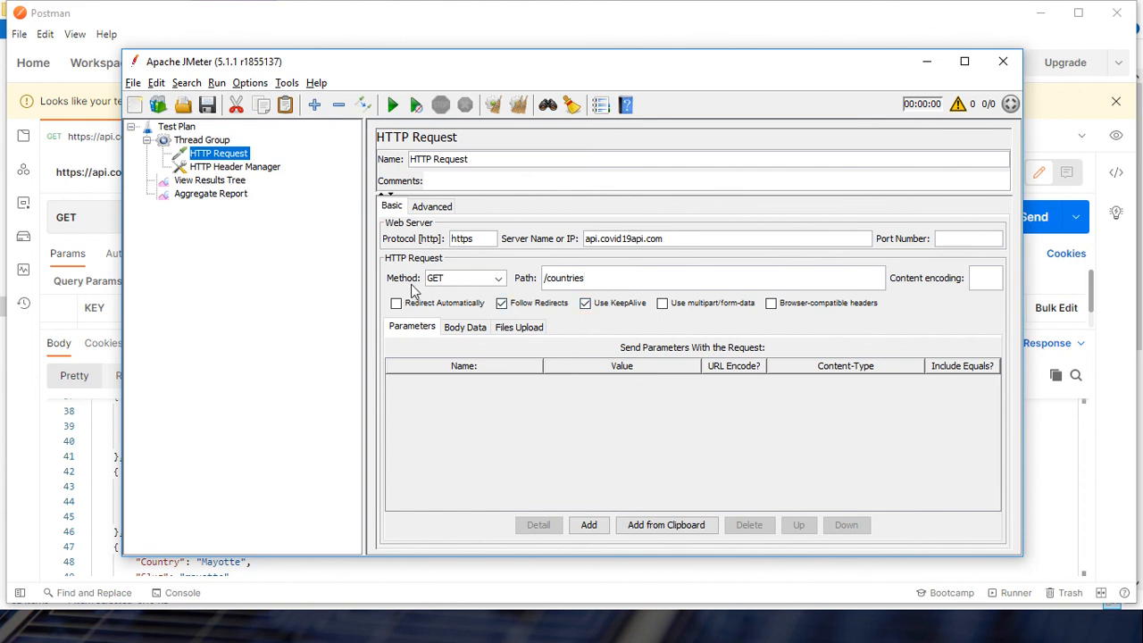
click(498, 279)
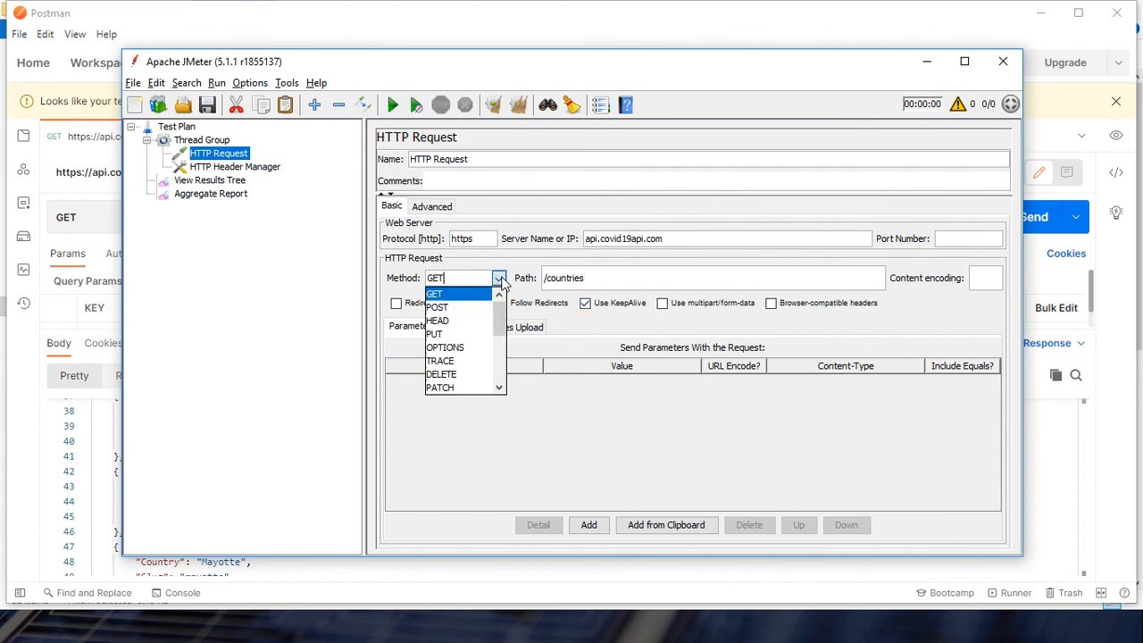
click(452, 297)
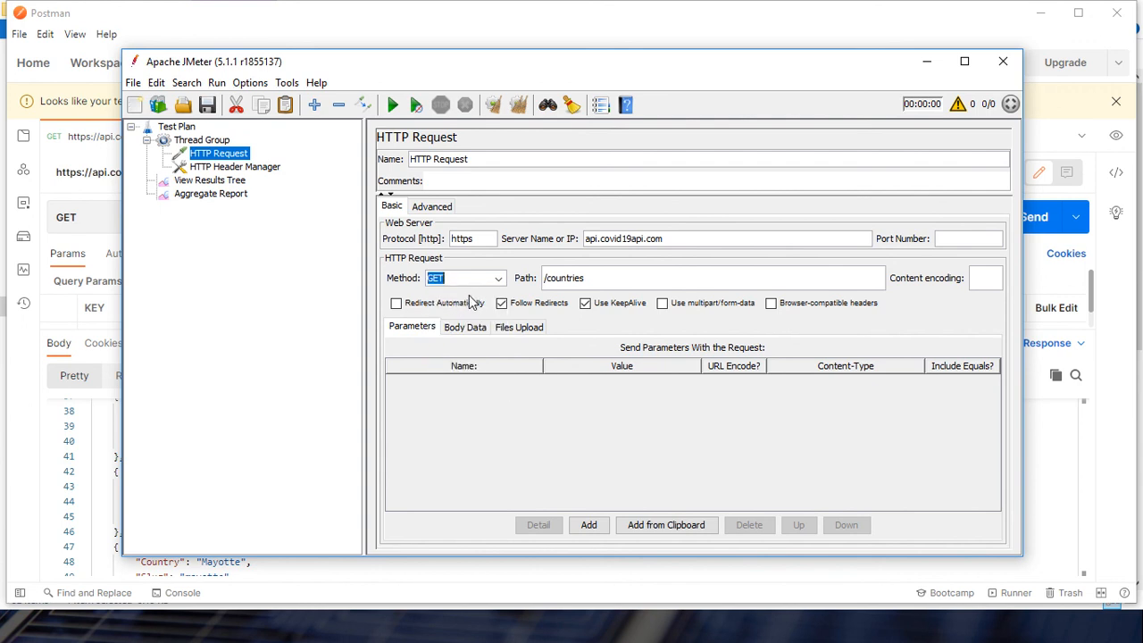
- Review the HTTP methods available for the request and its Body Data and Parameters sections
click(500, 281)
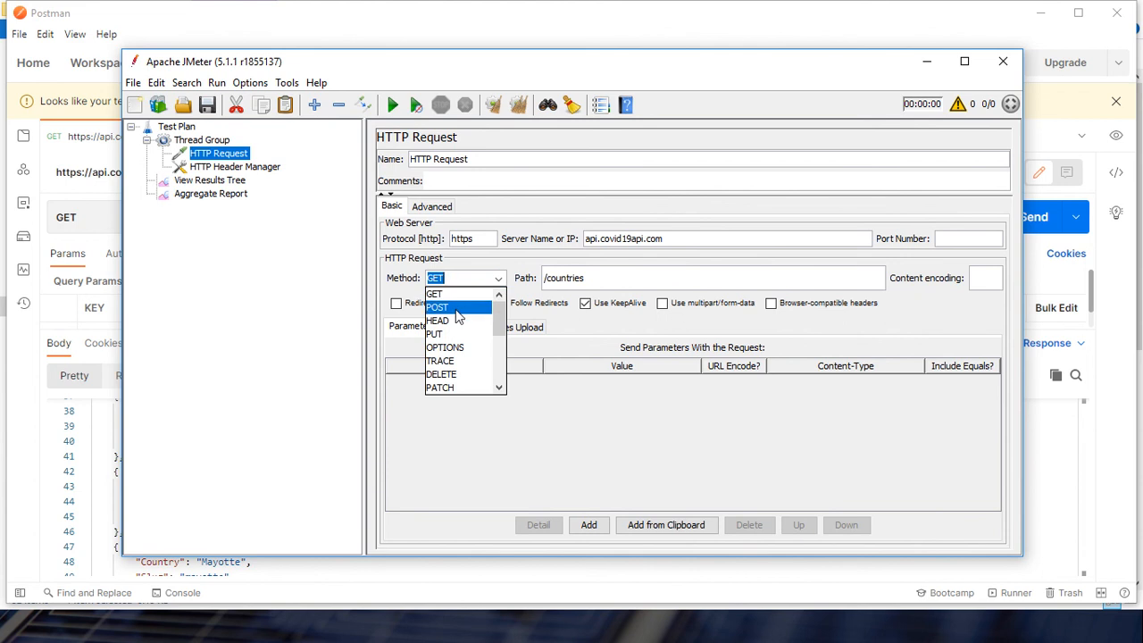
click(533, 323)
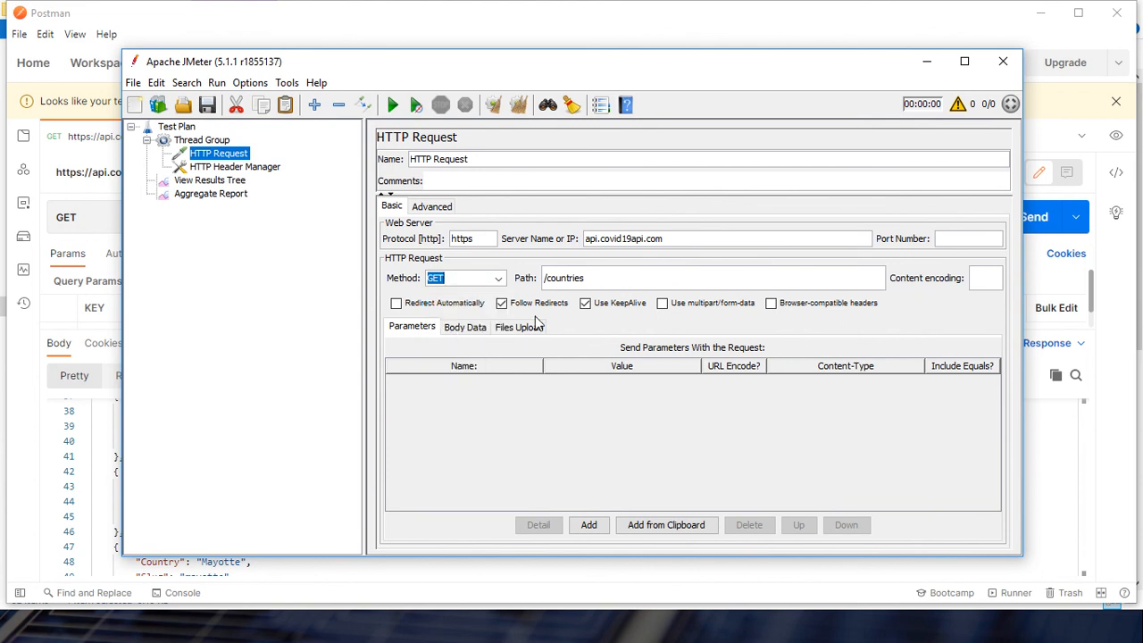
click(466, 327)
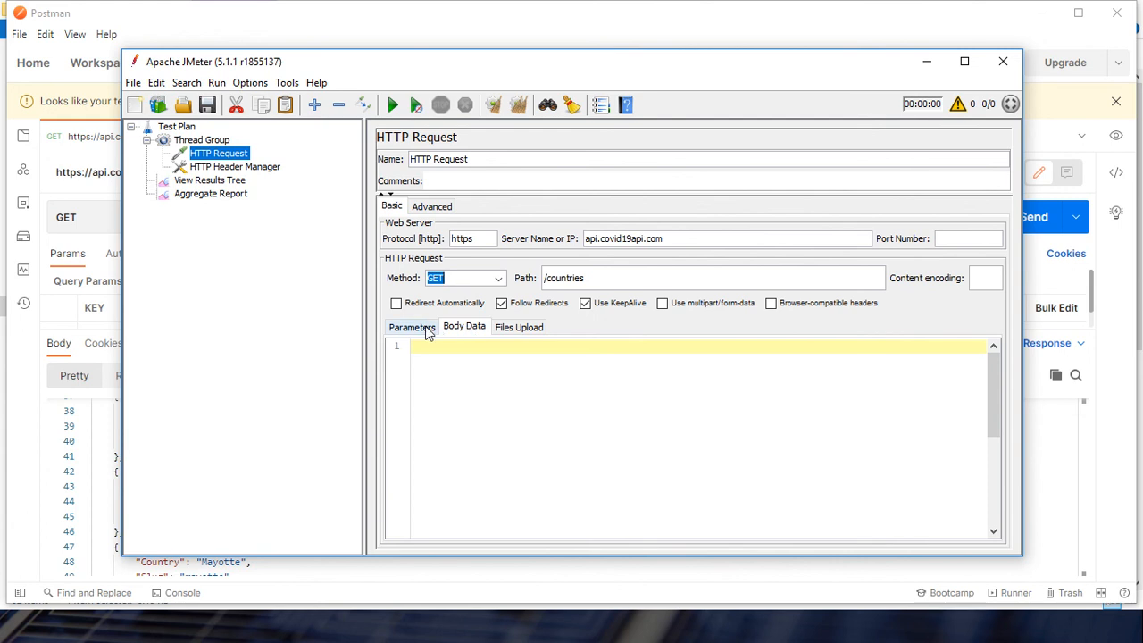
click(428, 327)
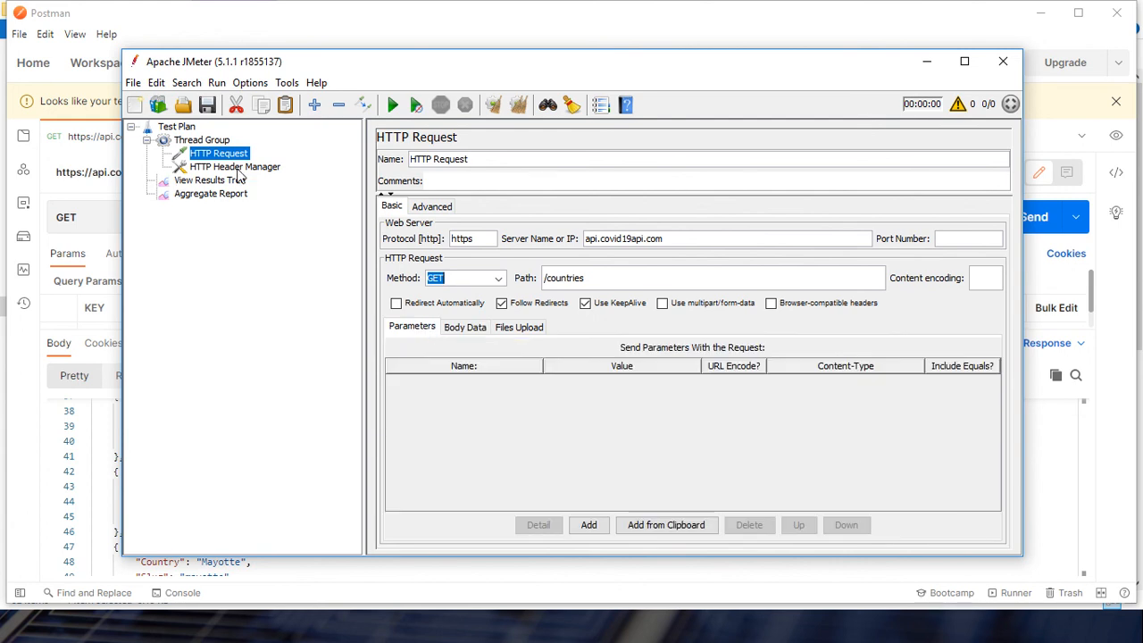
click(499, 280)
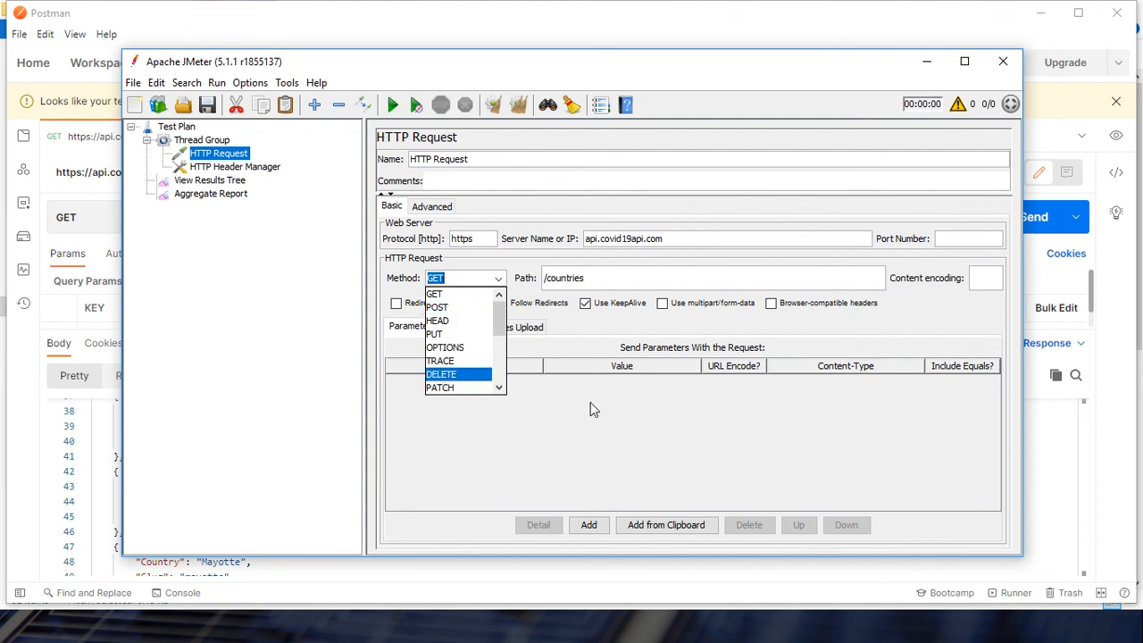
click(595, 278)
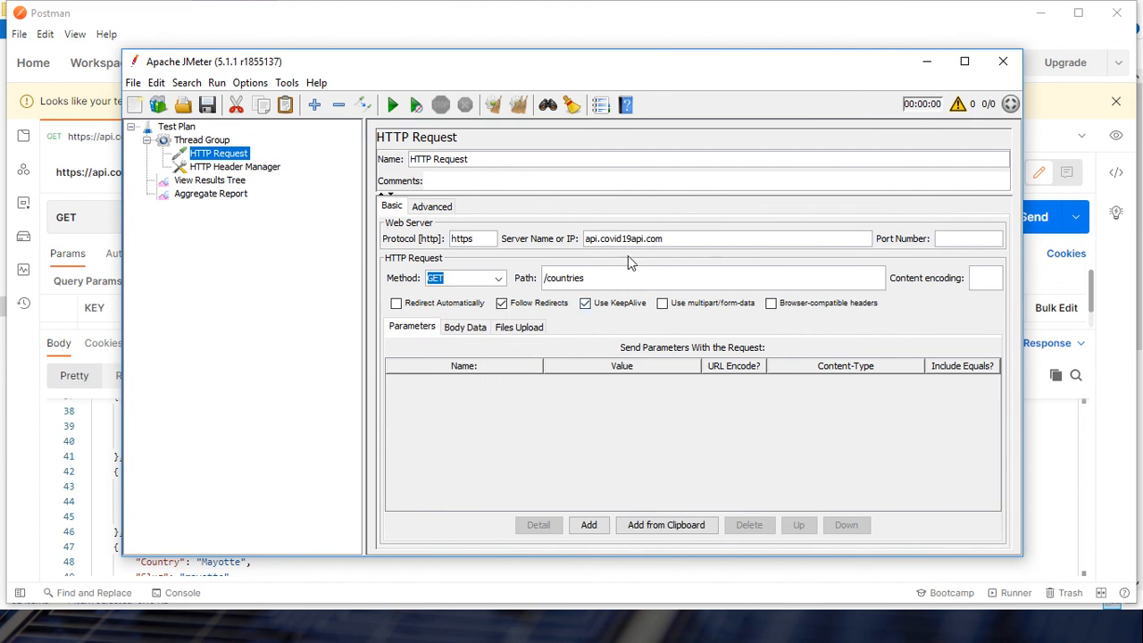
- Review the Thread Group's number of threads, ramp-up period and loop count, dismissing the chat notification
click(214, 141)
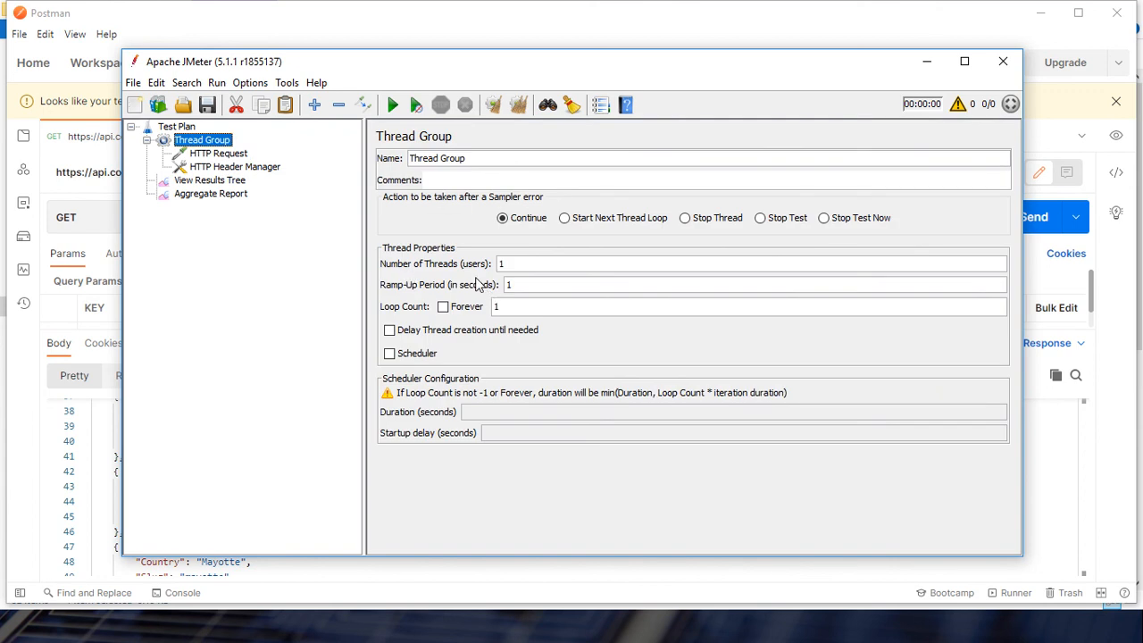
click(512, 263)
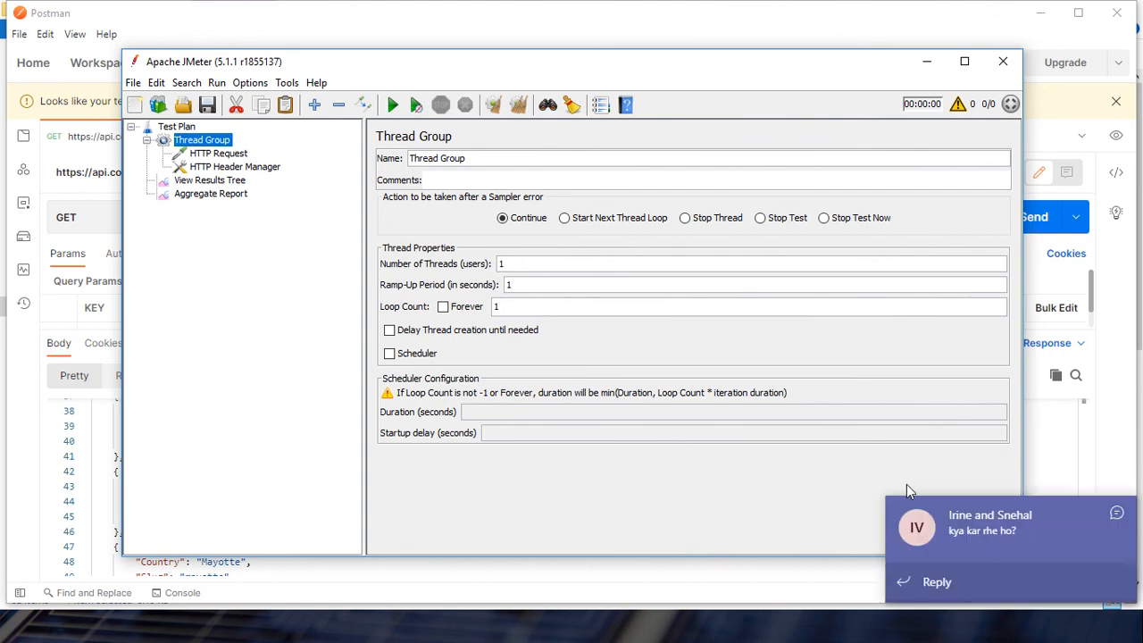
click(1121, 516)
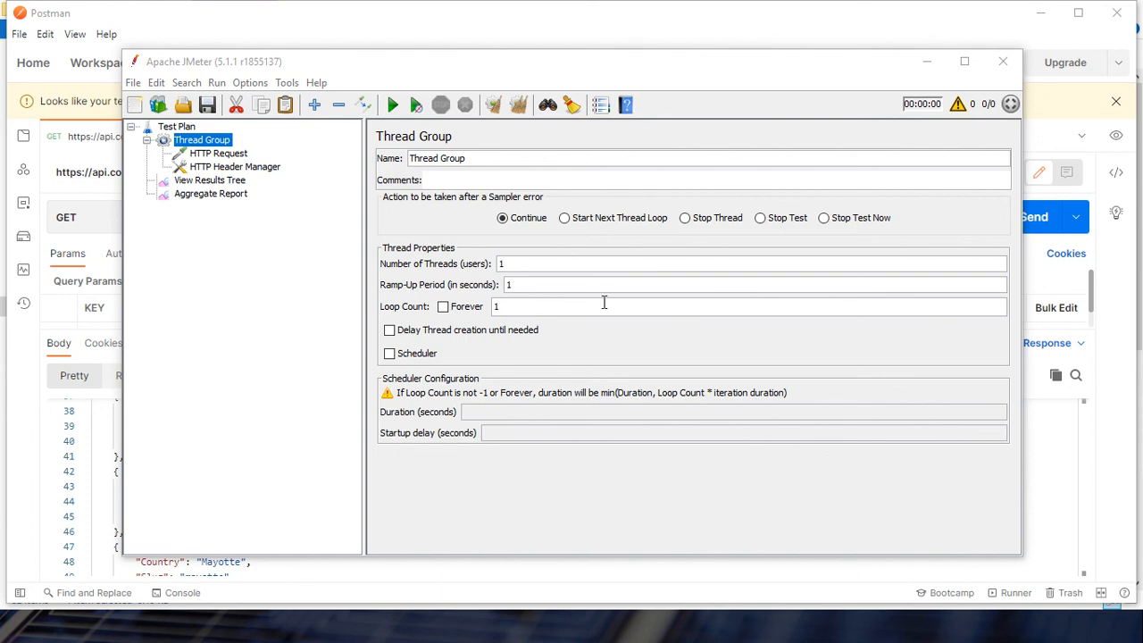
click(522, 263)
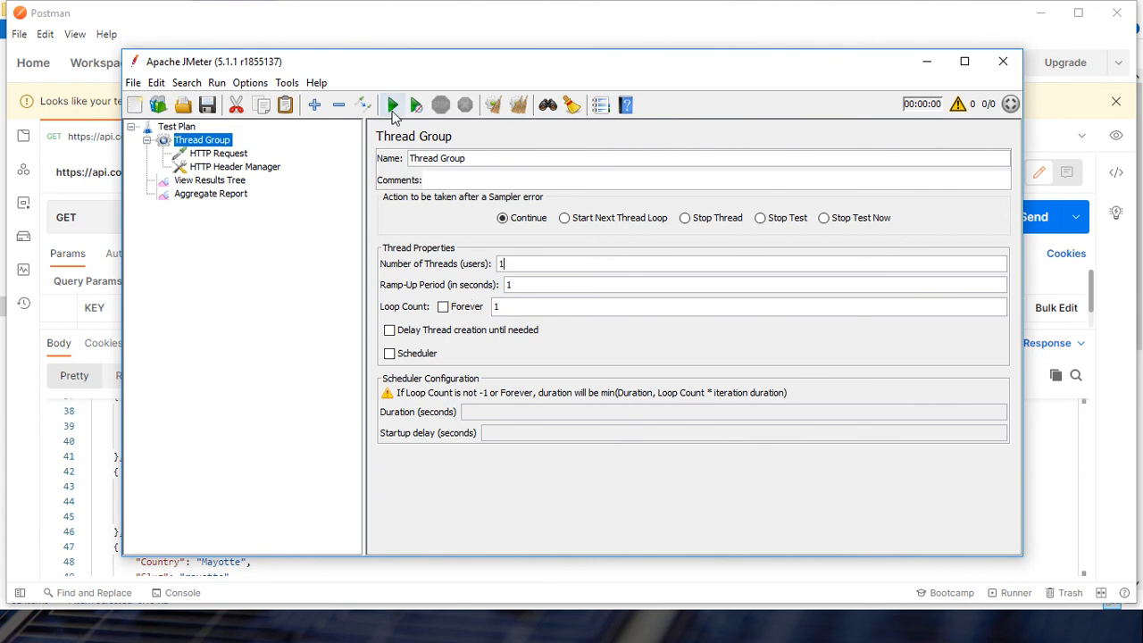
- Run the test with View Results Tree open, saving the plan as samplePT in the bin folder first
click(229, 184)
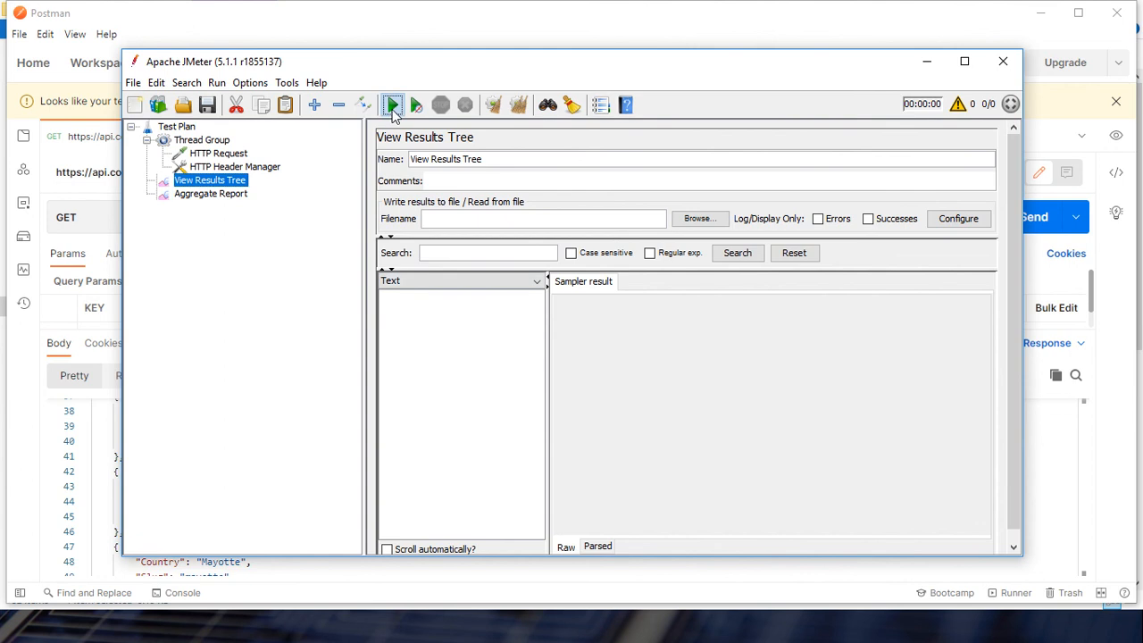
click(392, 106)
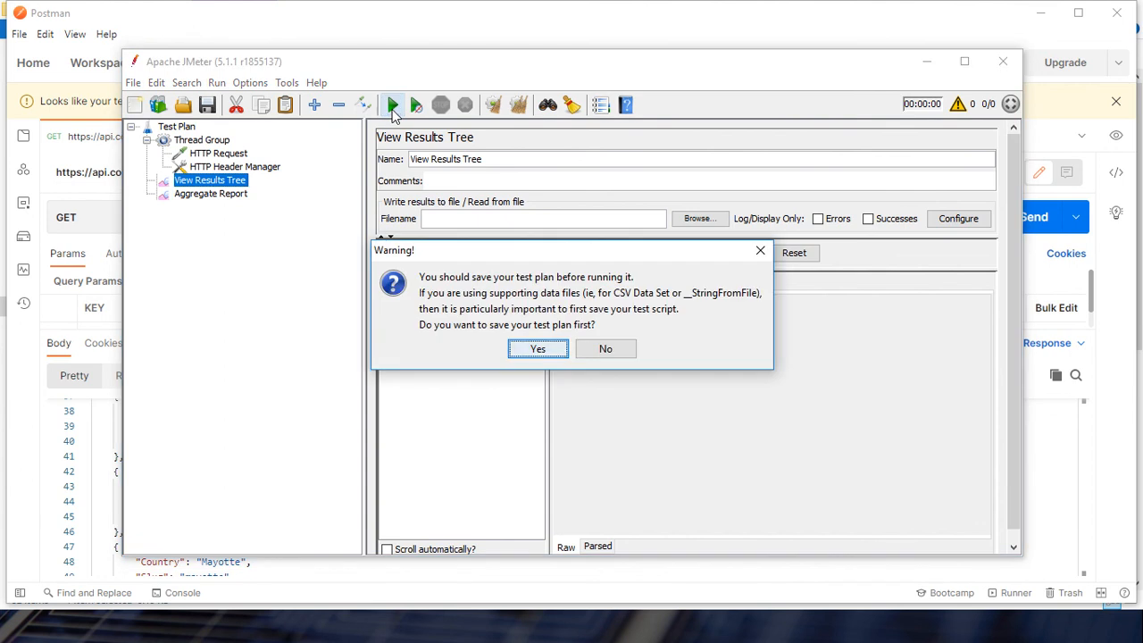
click(539, 349)
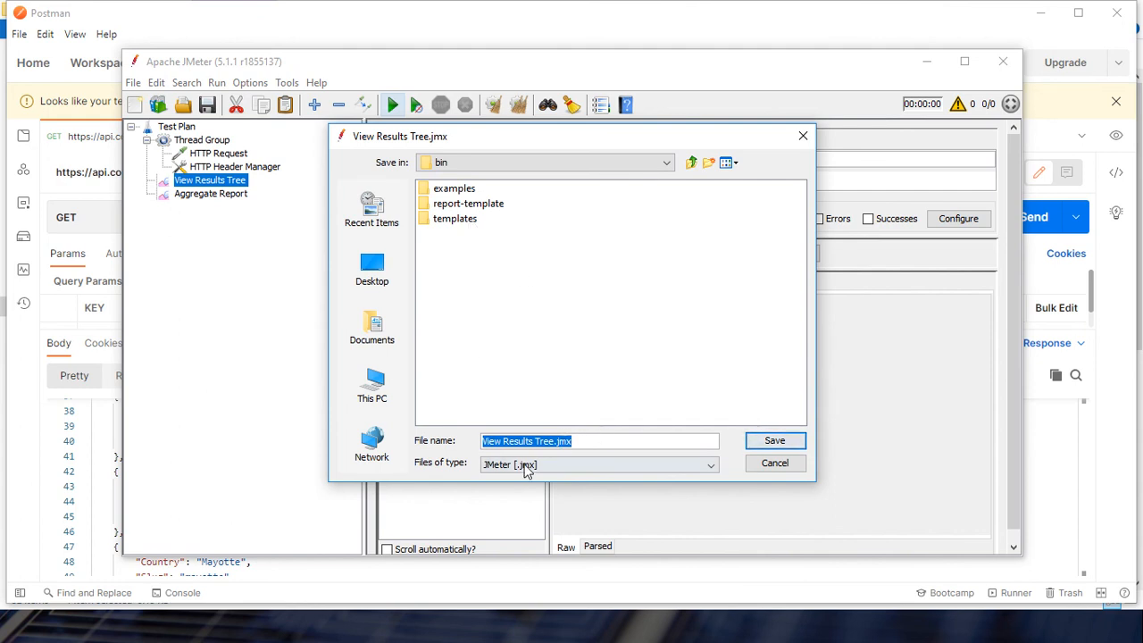
text(sample P)
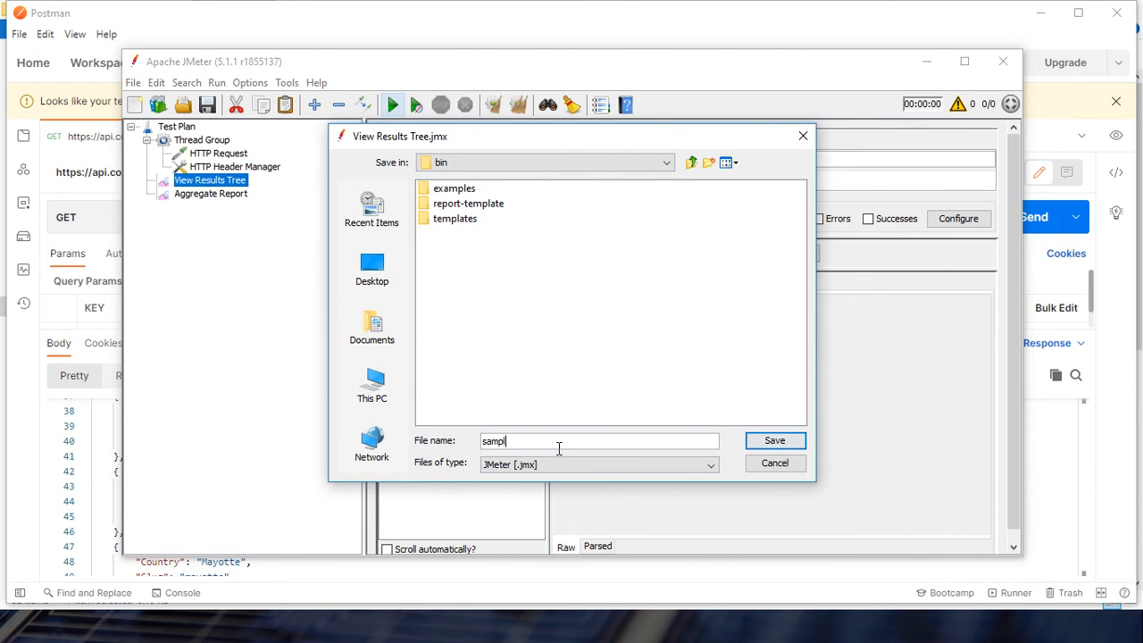
key(BackSpace)
key(BackSpace)
text(PT)
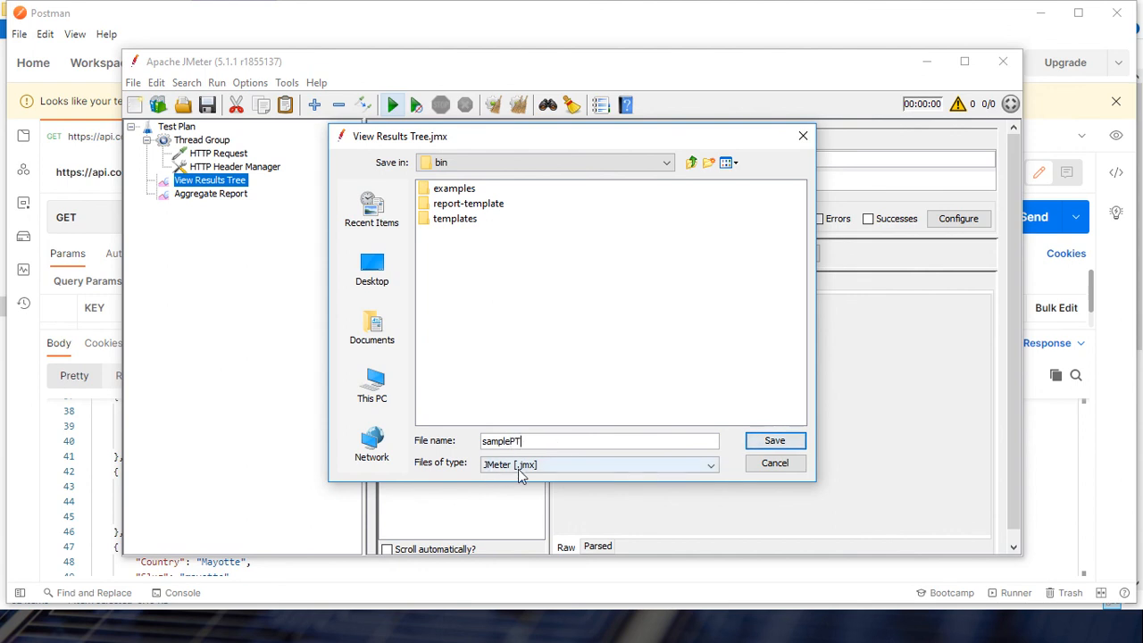
click(774, 441)
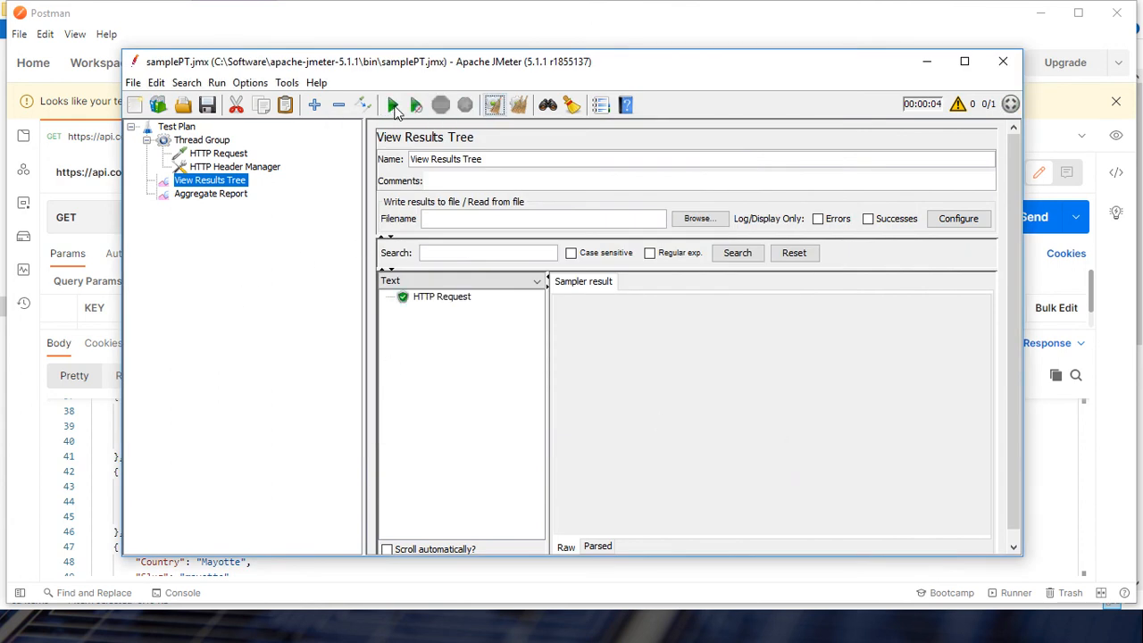
- Examine the HTTP Request's sampler result and response body in View Results Tree
click(441, 300)
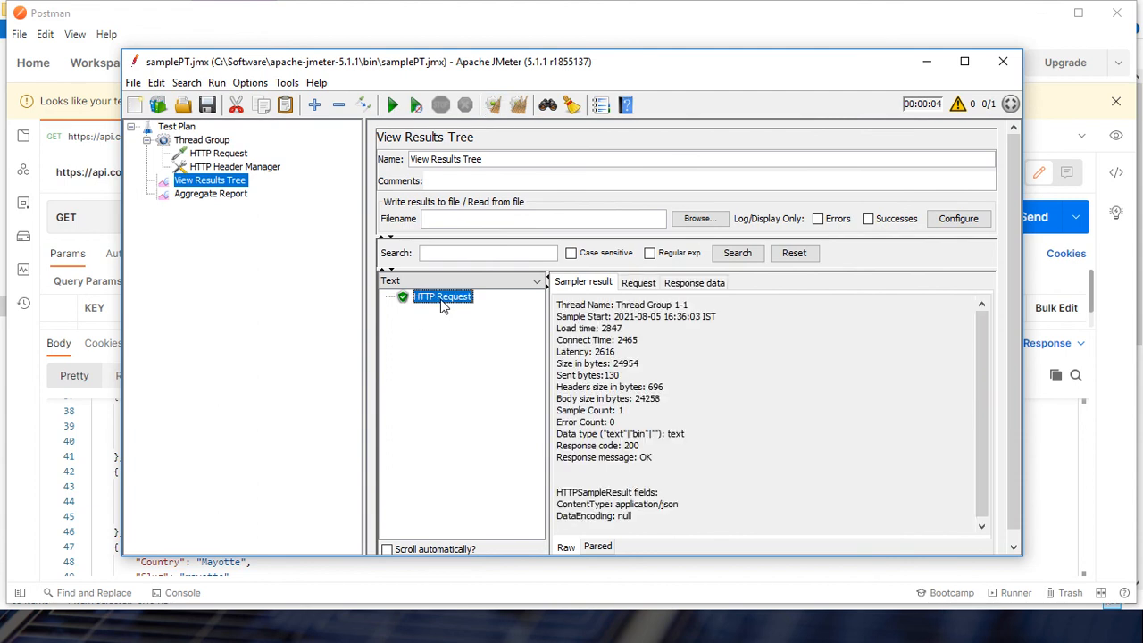
click(695, 284)
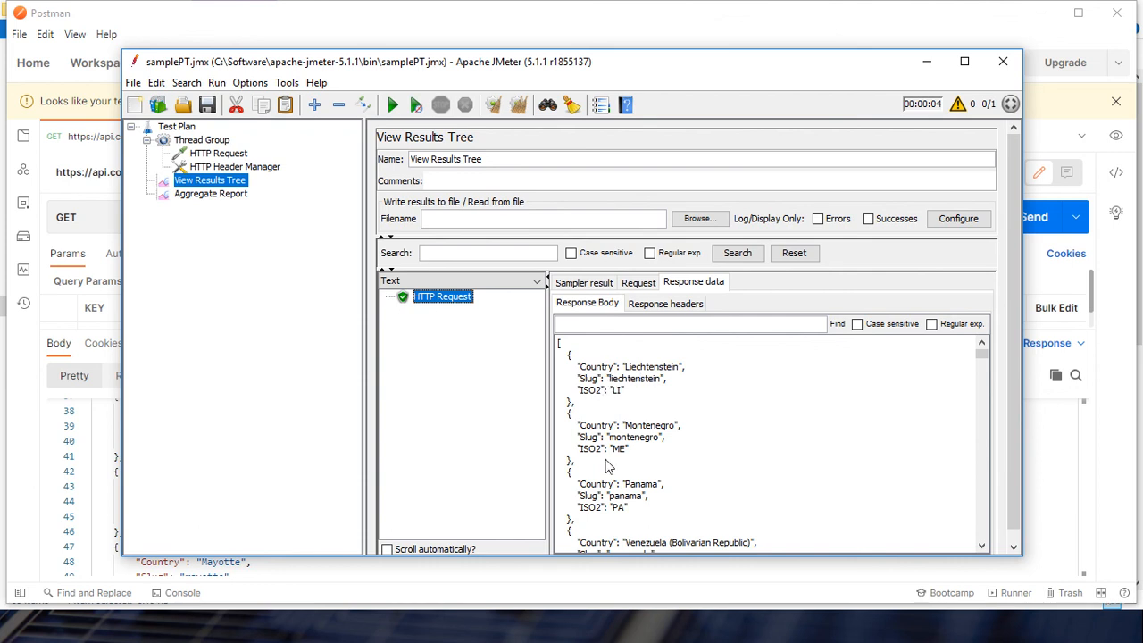
- Set the Thread Group to 50 users, a 2-second ramp-up, endless looping and a scheduled duration of 10 seconds
scroll(609, 446, down, 10)
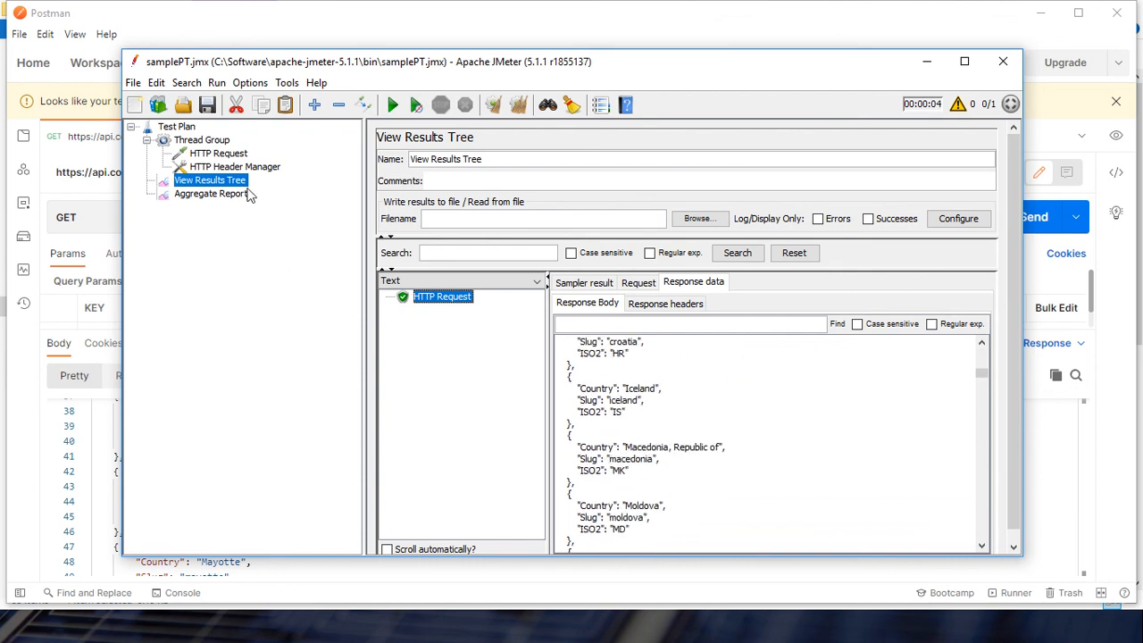
click(215, 143)
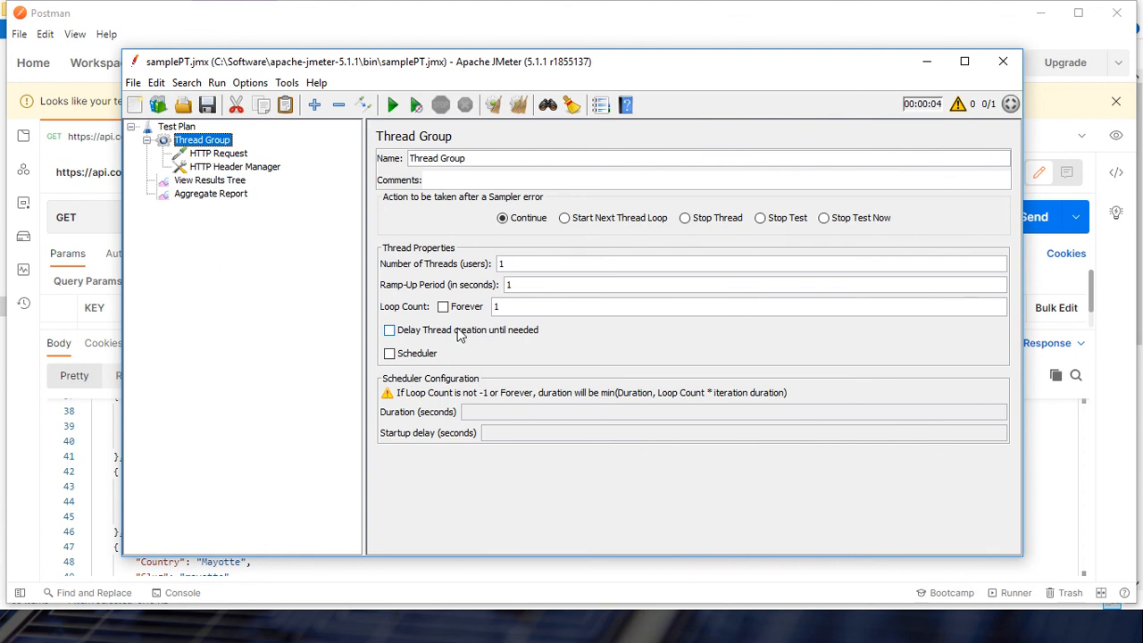
click(391, 355)
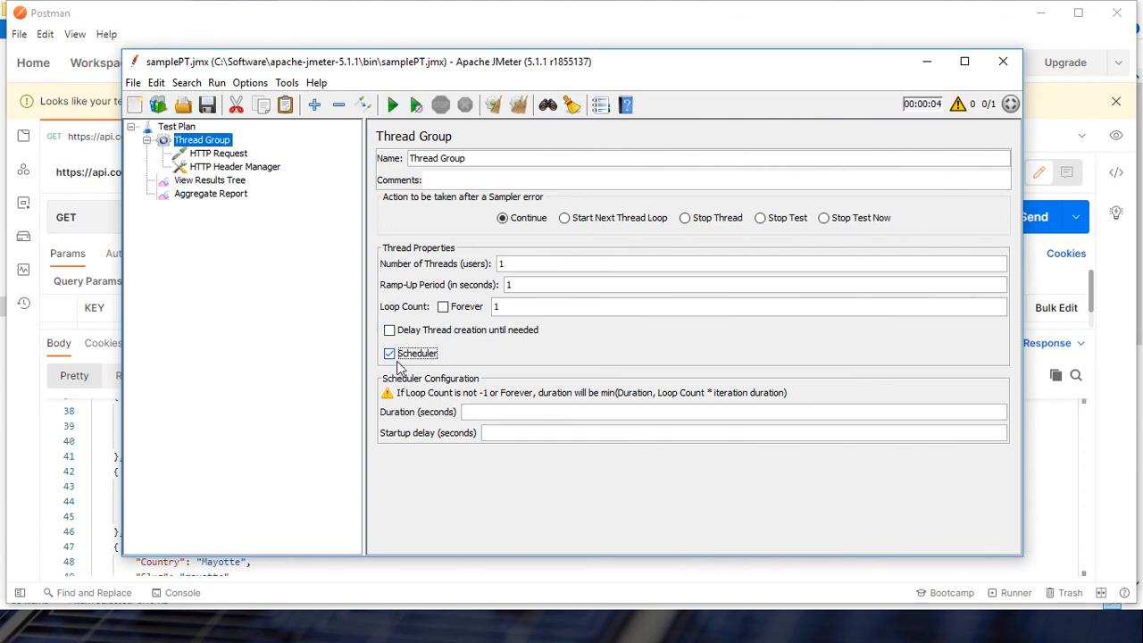
click(474, 412)
click(443, 308)
click(444, 308)
- Clear the earlier results from all listeners and run the test with View Results Tree open
click(221, 181)
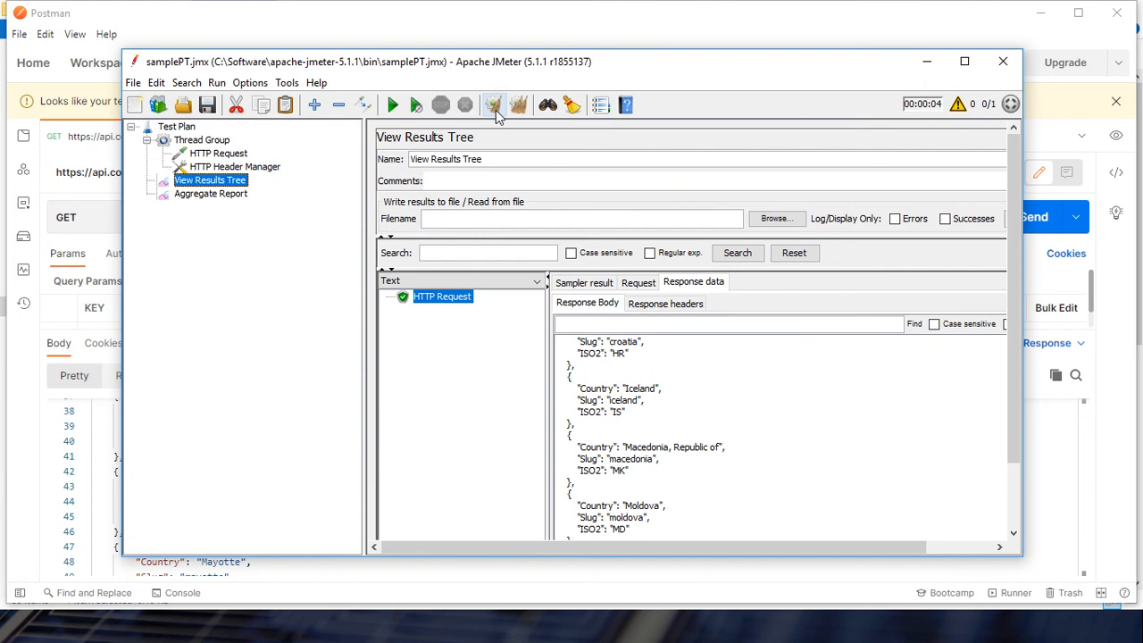
click(217, 195)
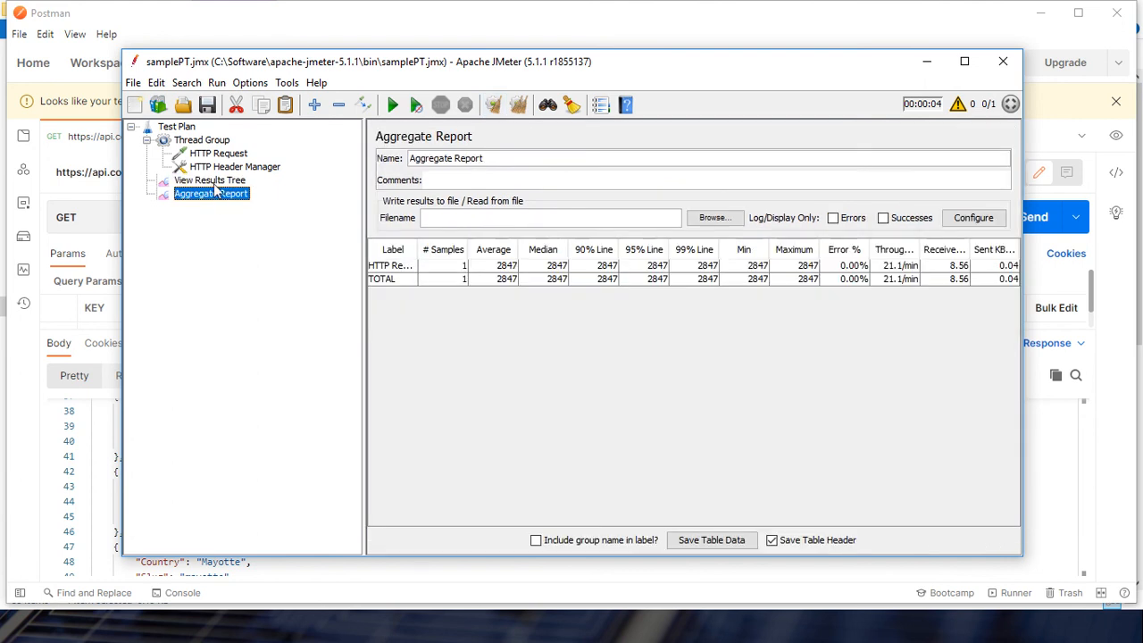
click(523, 107)
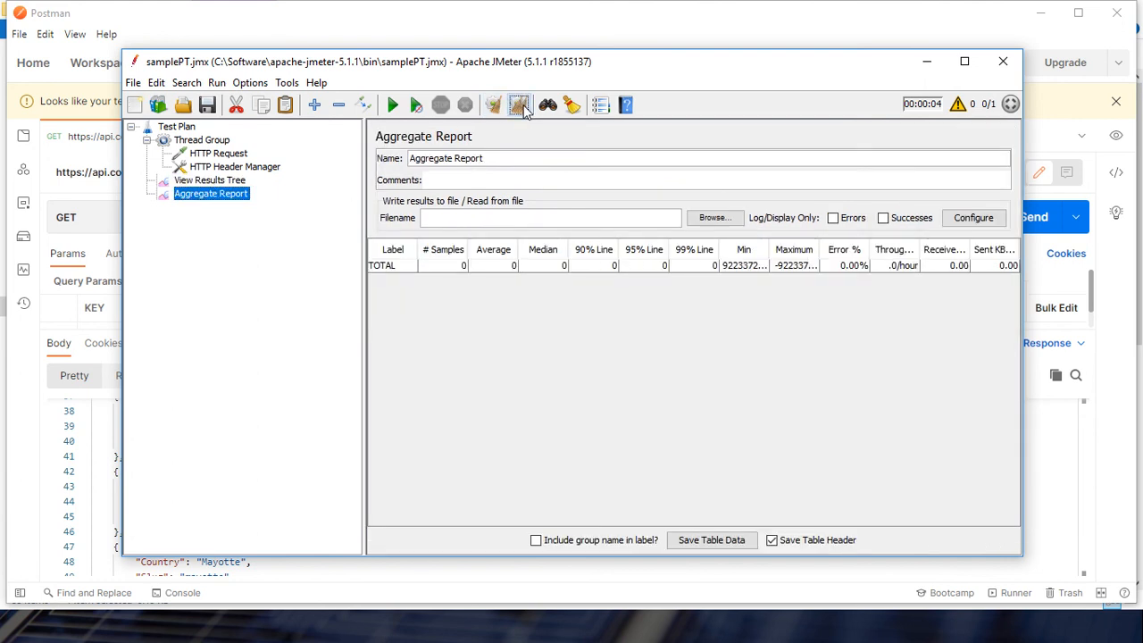
click(201, 141)
click(214, 181)
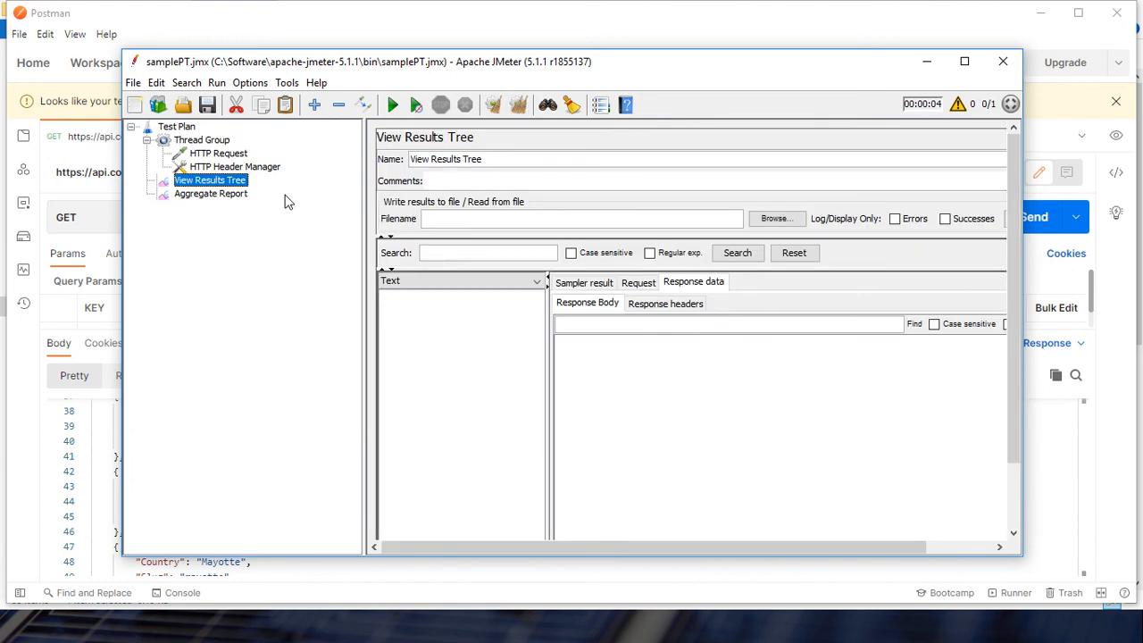
click(390, 106)
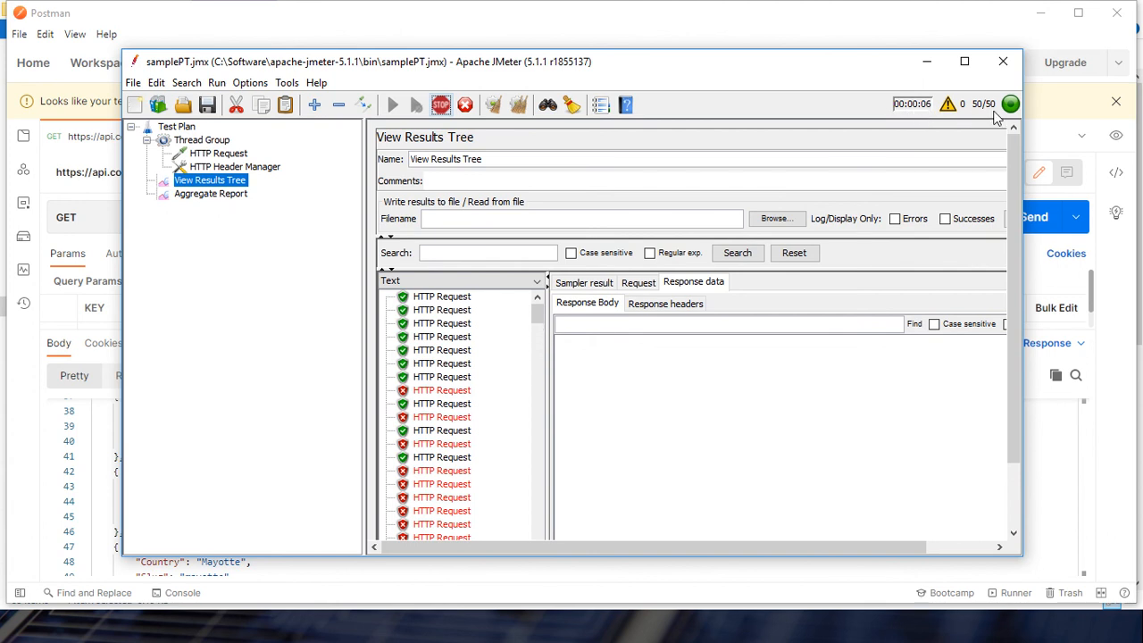
- Examine the response body of the failed HTTP Request samples in View Results Tree
click(443, 391)
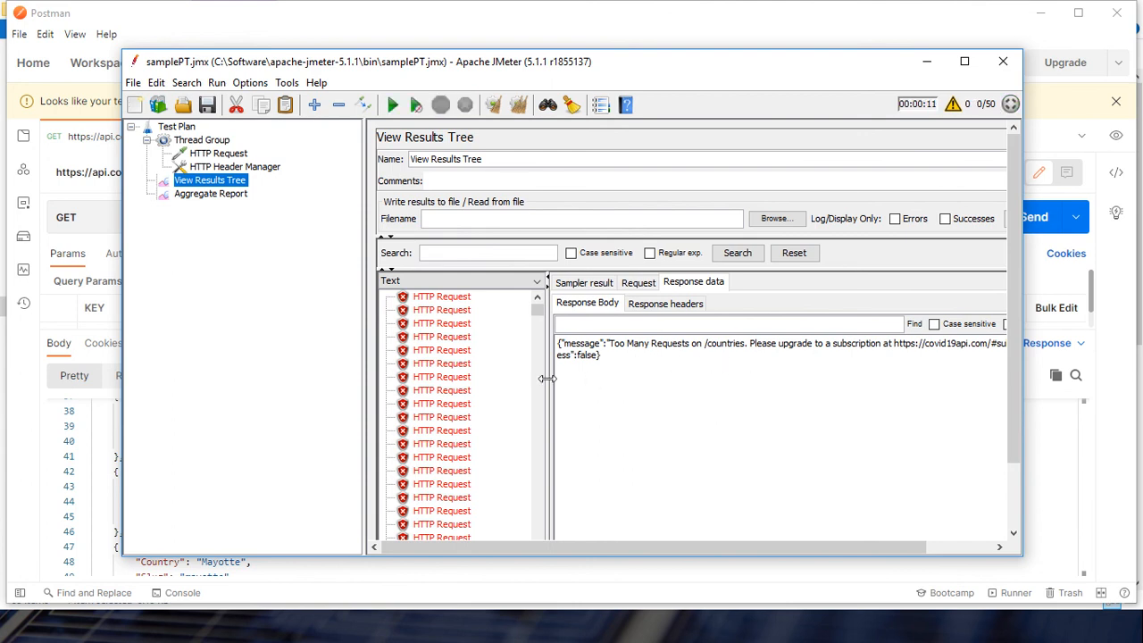
click(418, 378)
mouse_move(537, 309)
mouse_down()
mouse_move(543, 537)
mouse_move(541, 294)
mouse_up()
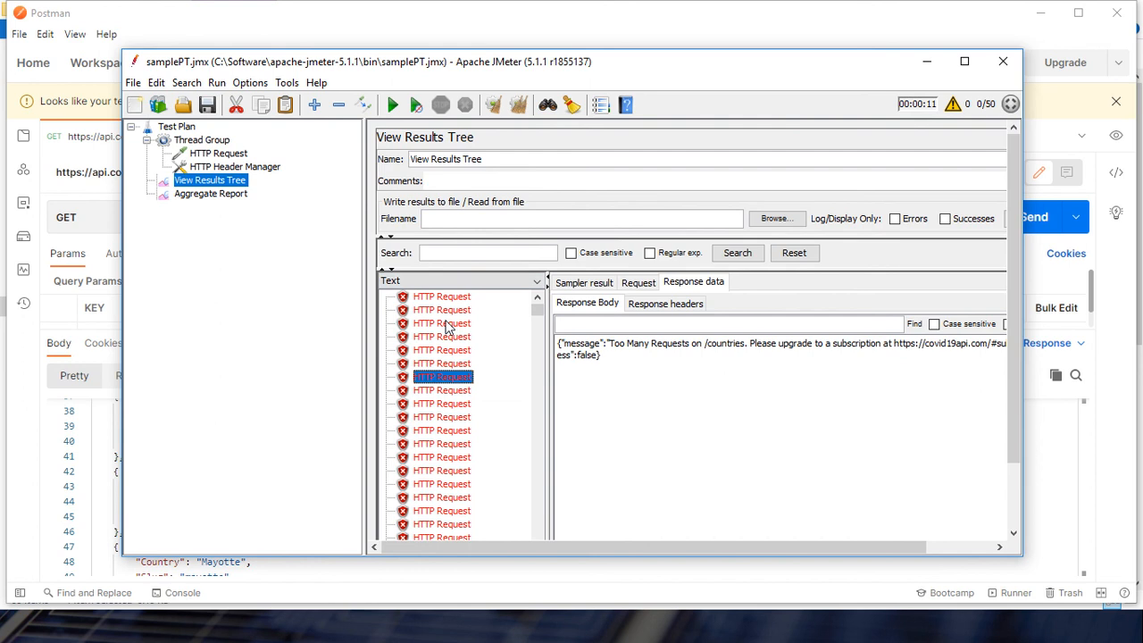
- Set the Thread Group's number of threads to 10 and rerun the test with the listener results cleared
click(202, 141)
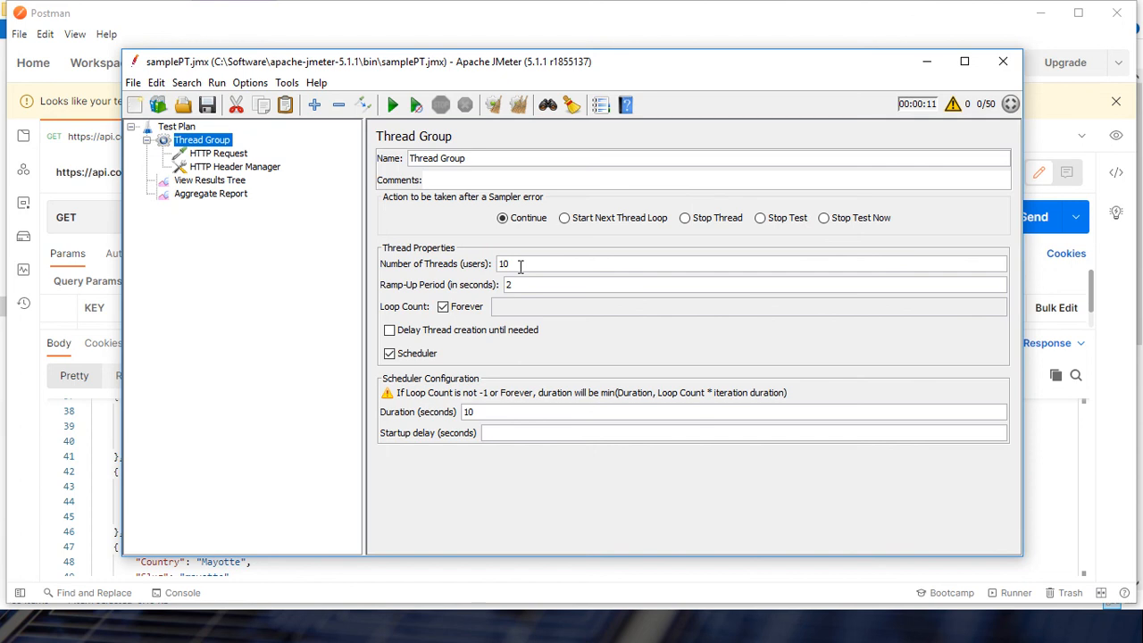
click(208, 181)
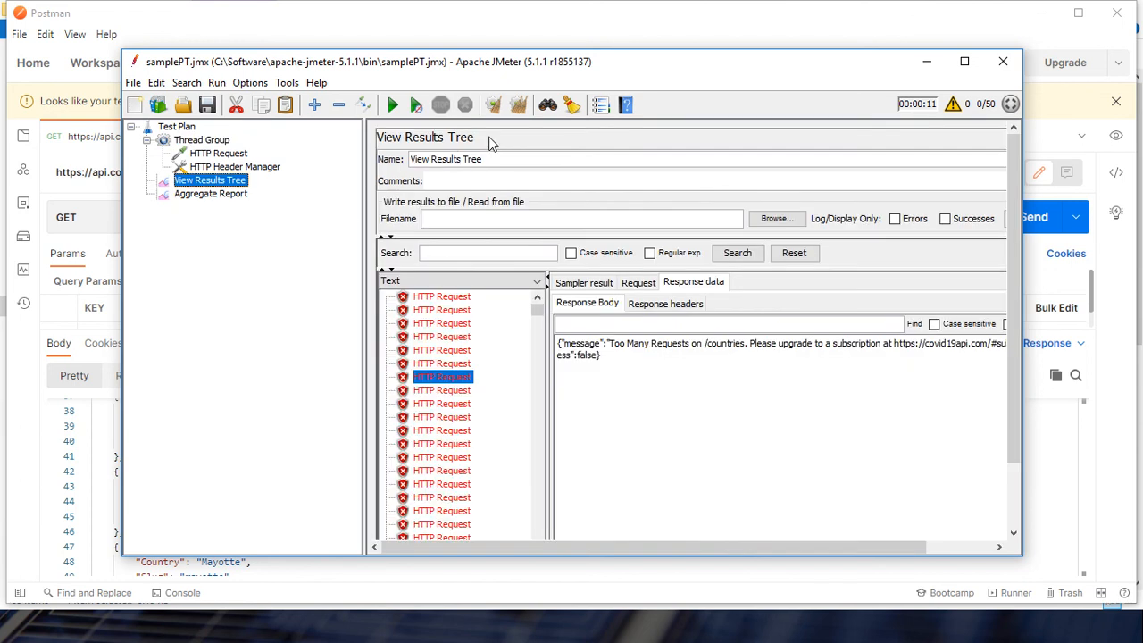
click(518, 105)
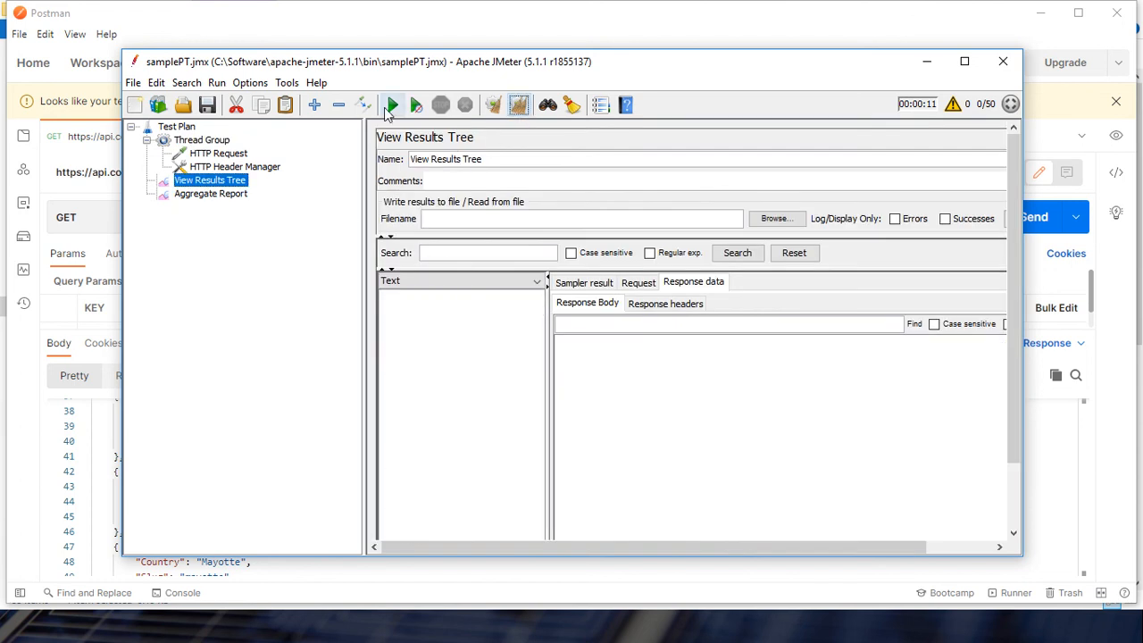
click(392, 105)
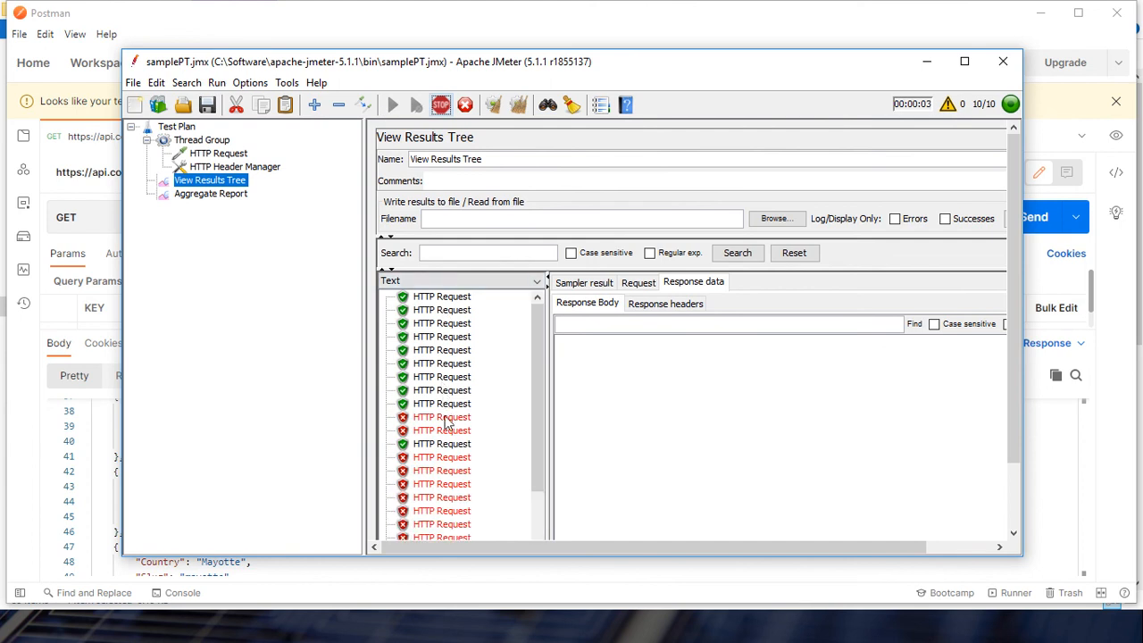
- Compare failed and successful responses in View Results Tree with the Aggregate Report figures and the Thread Group settings
click(446, 419)
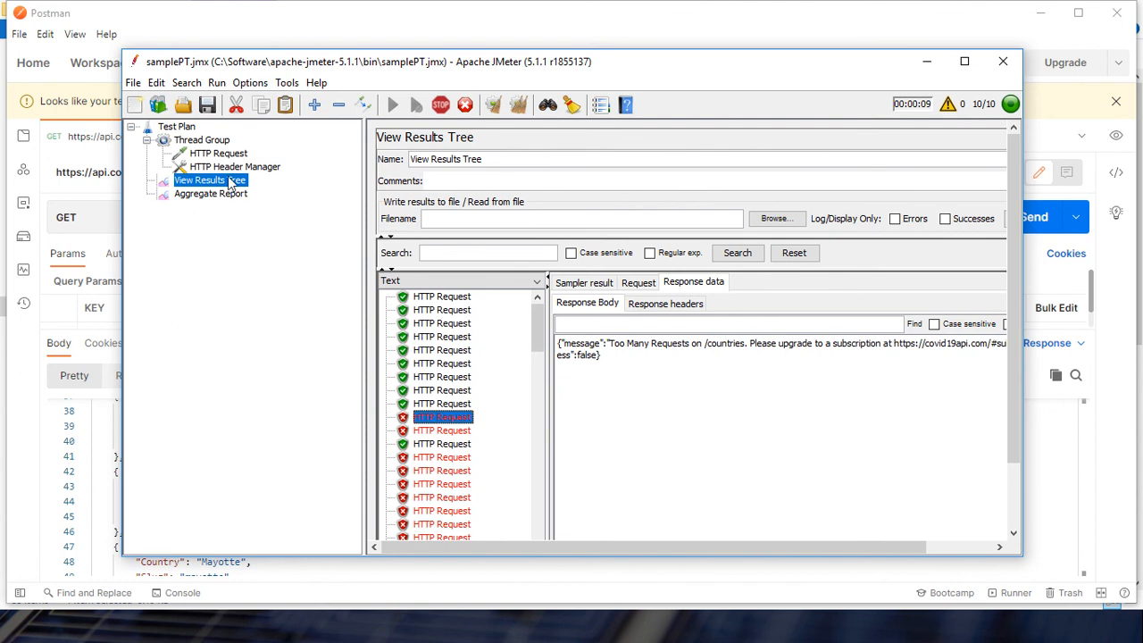
click(218, 194)
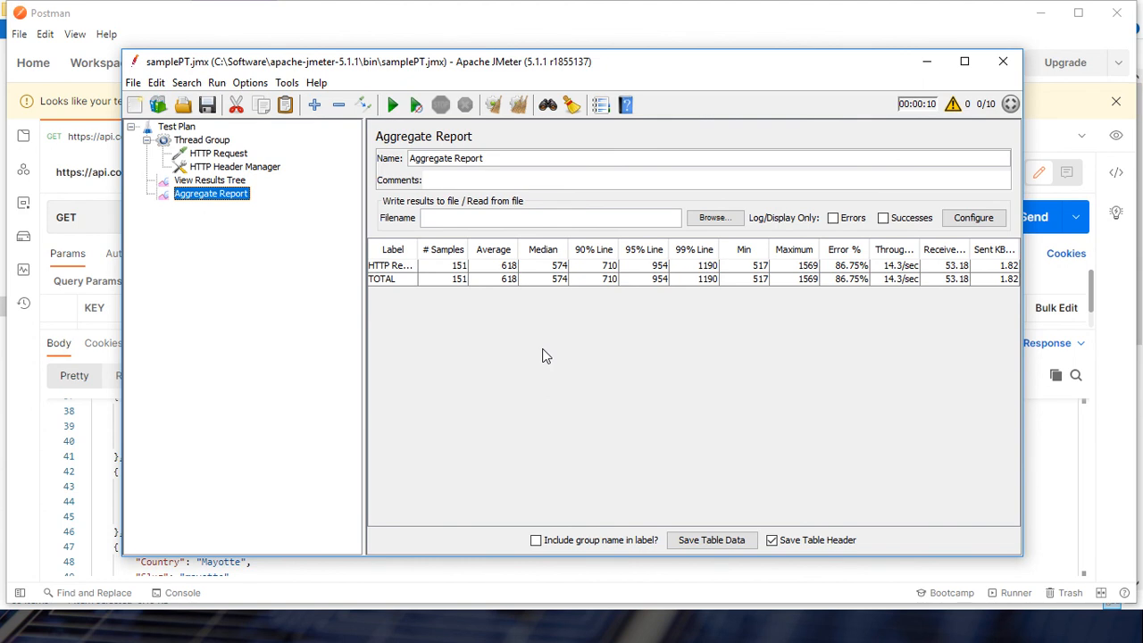
click(205, 143)
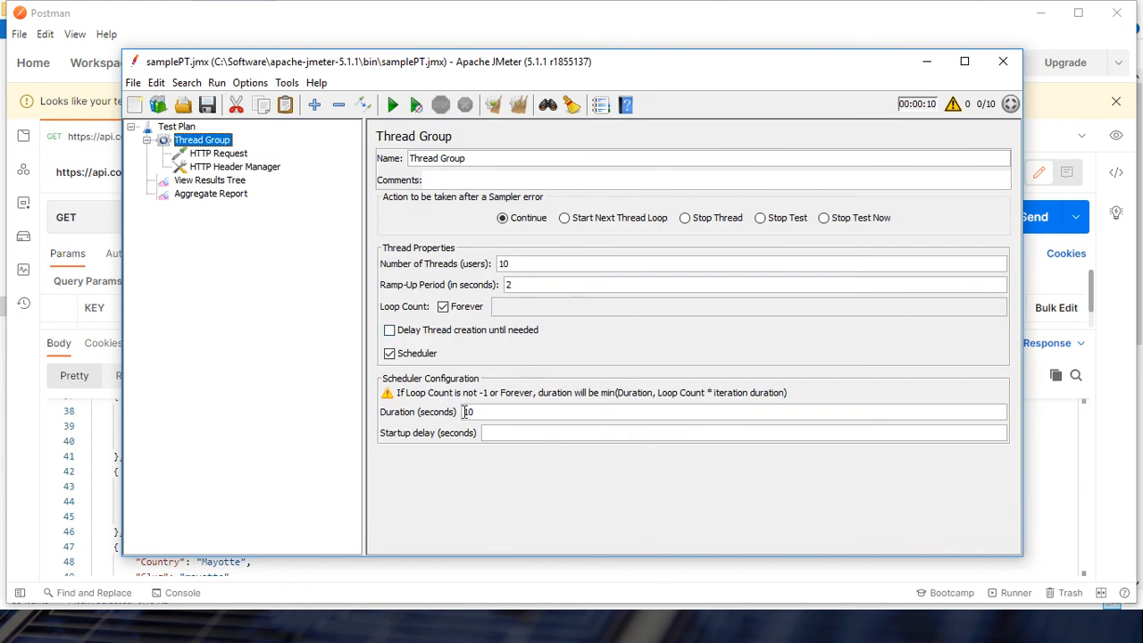
click(224, 183)
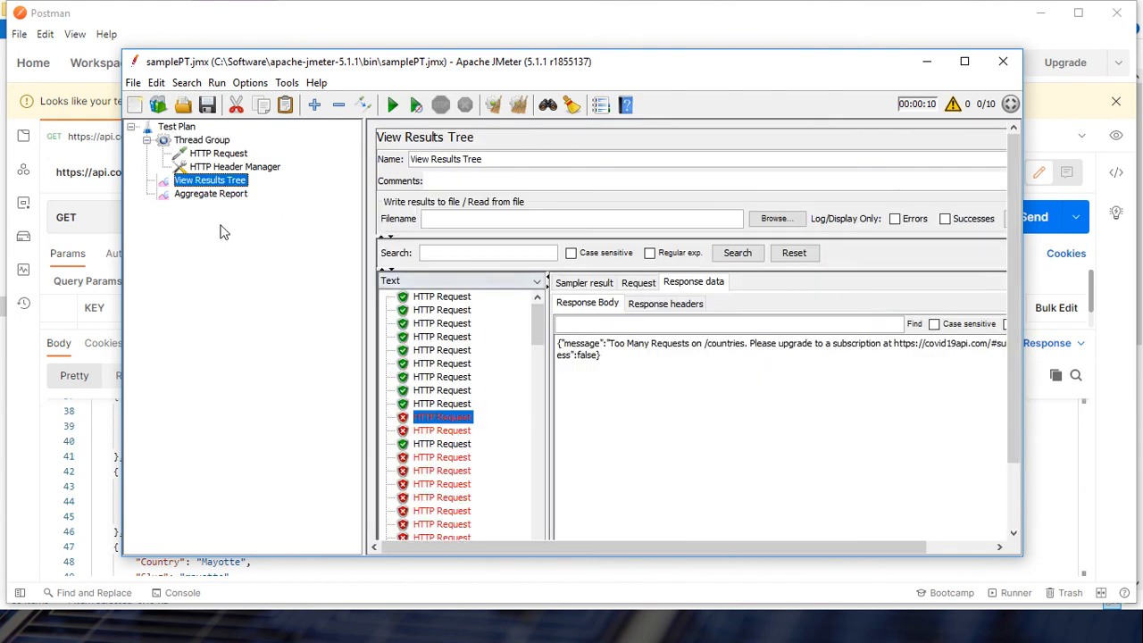
click(224, 194)
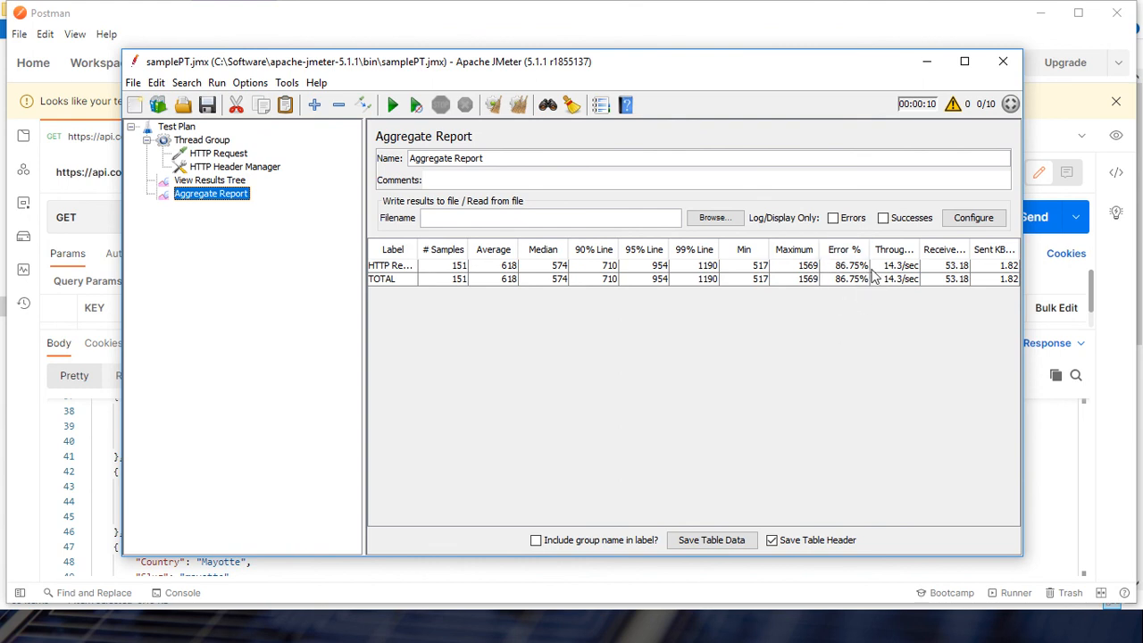
click(225, 182)
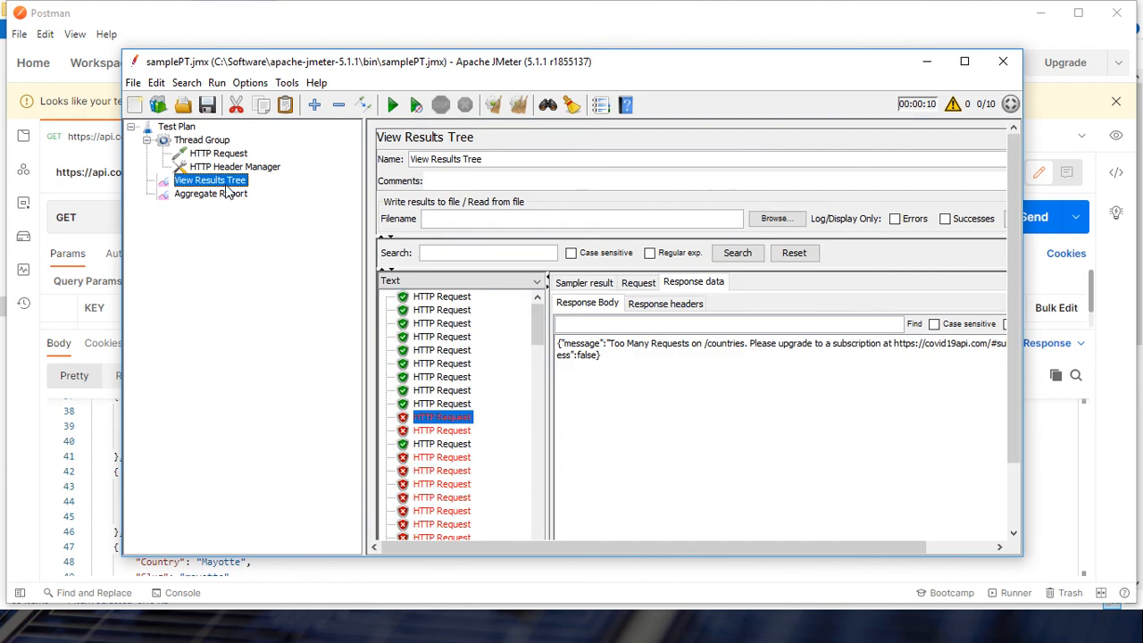
click(451, 363)
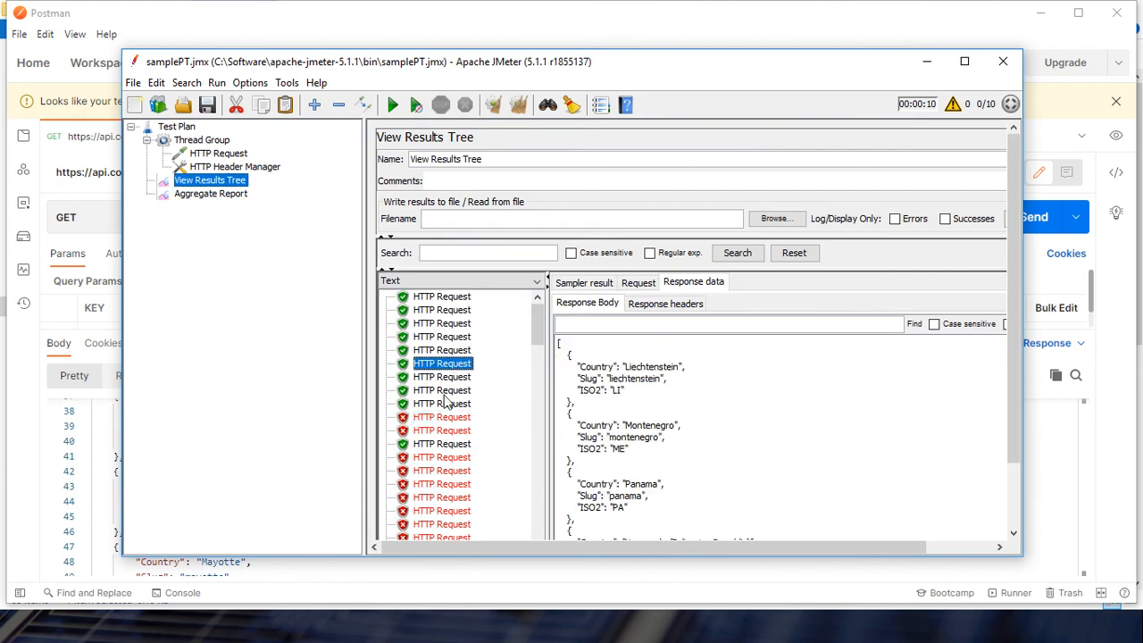
mouse_move(542, 324)
mouse_down()
mouse_move(543, 484)
mouse_move(537, 335)
mouse_up()
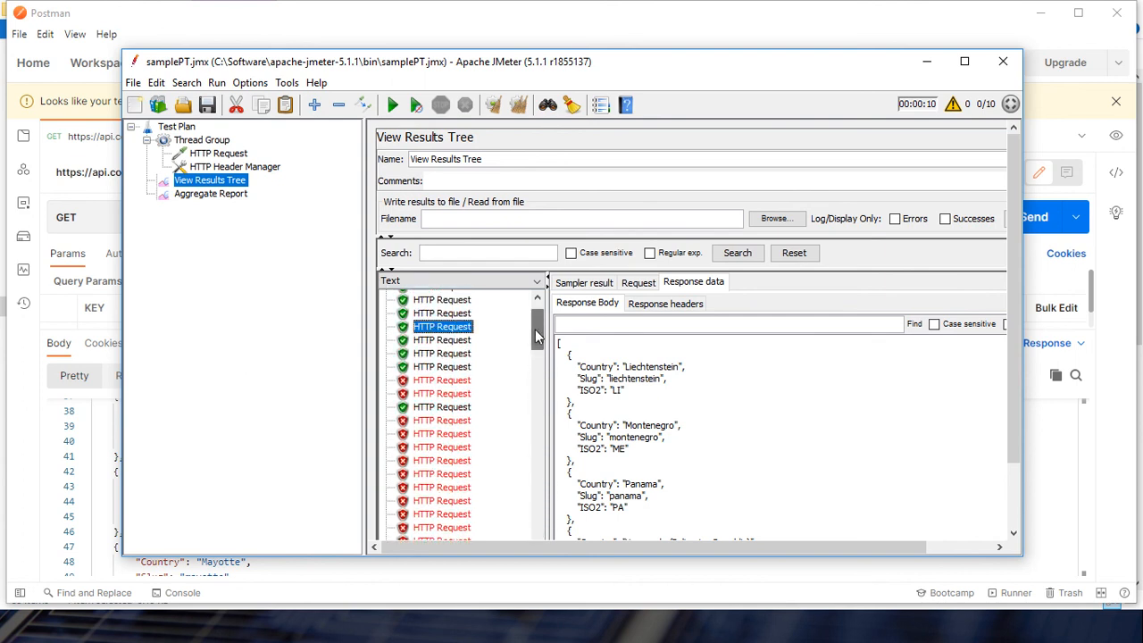
- Set the Thread Group's ramp-up period to 10 seconds and clear the previous results from all listeners
click(204, 140)
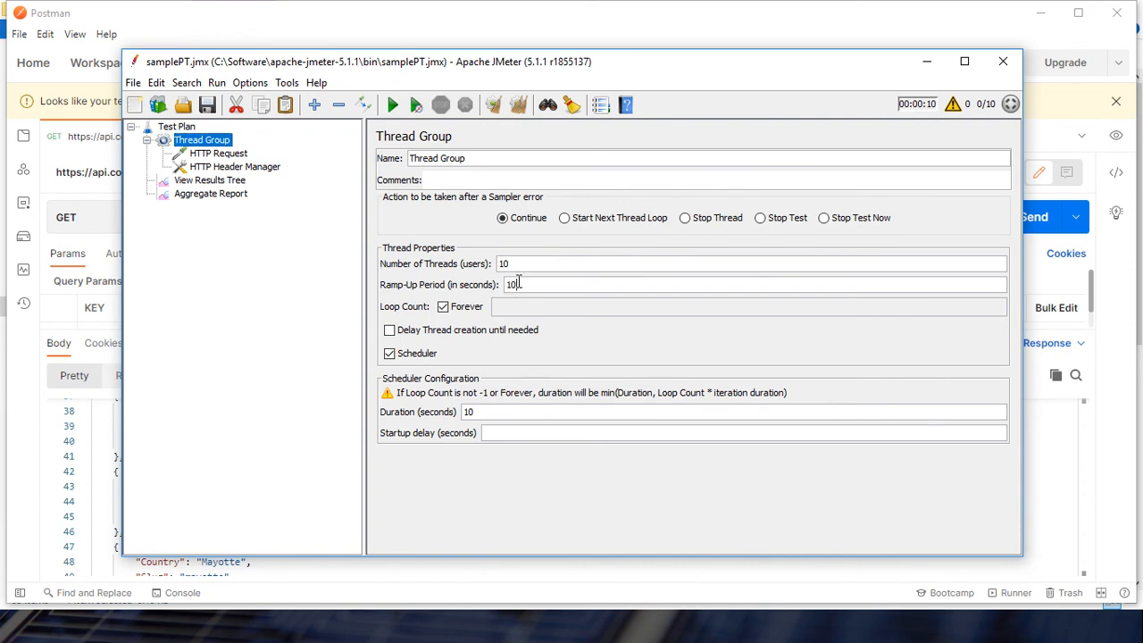
click(219, 180)
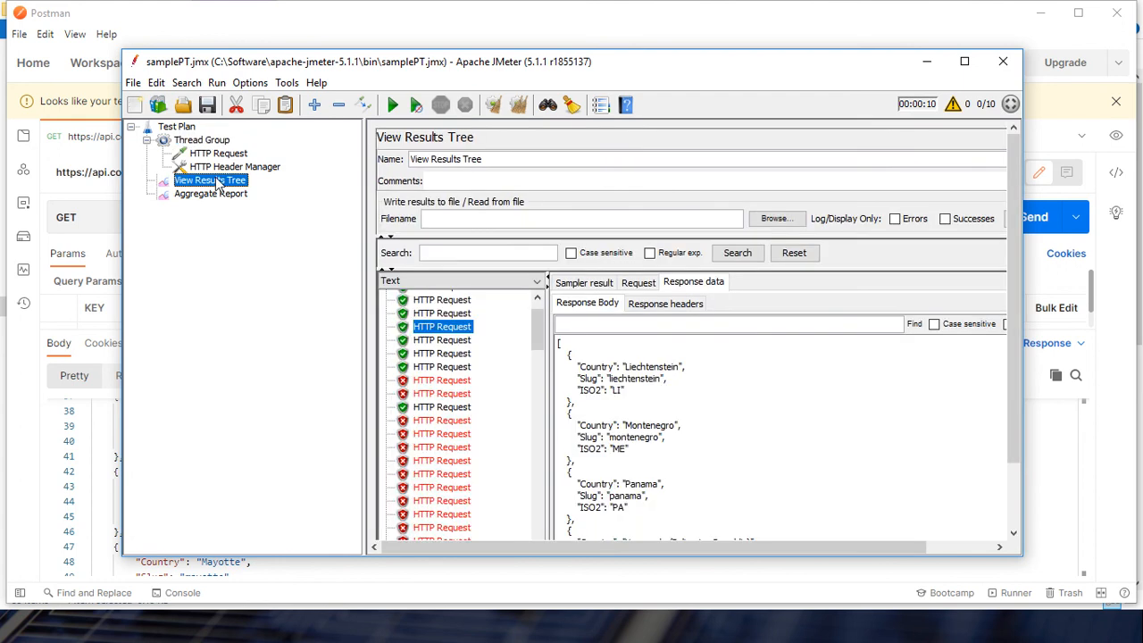
click(517, 104)
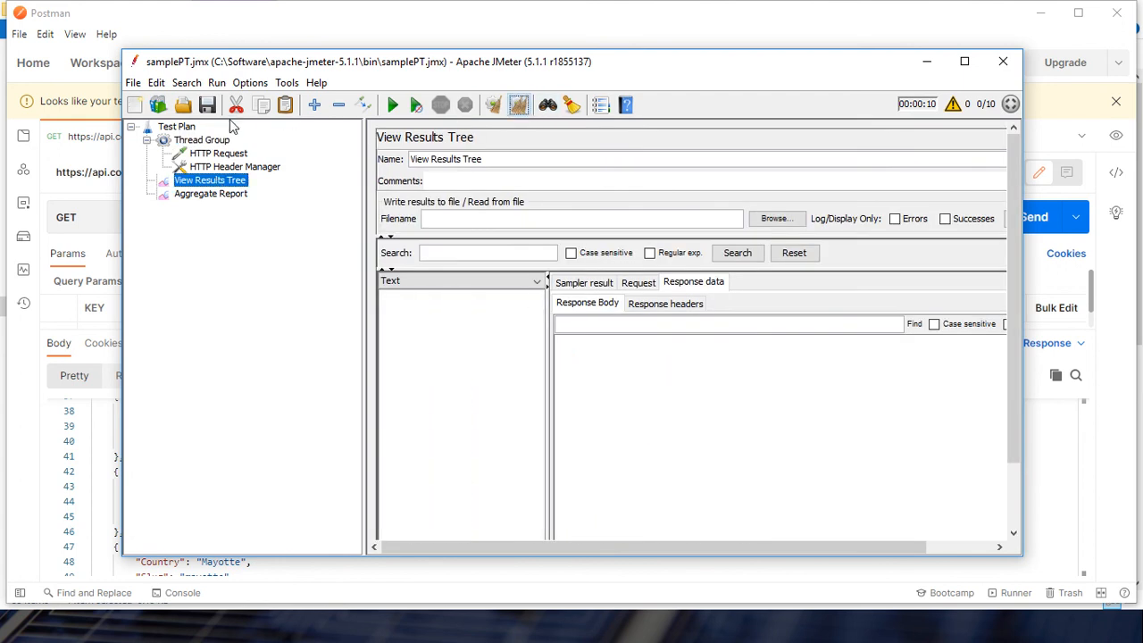
- Run the test again and check its Aggregate Report figures against the Thread Group settings
click(210, 143)
click(224, 180)
click(394, 106)
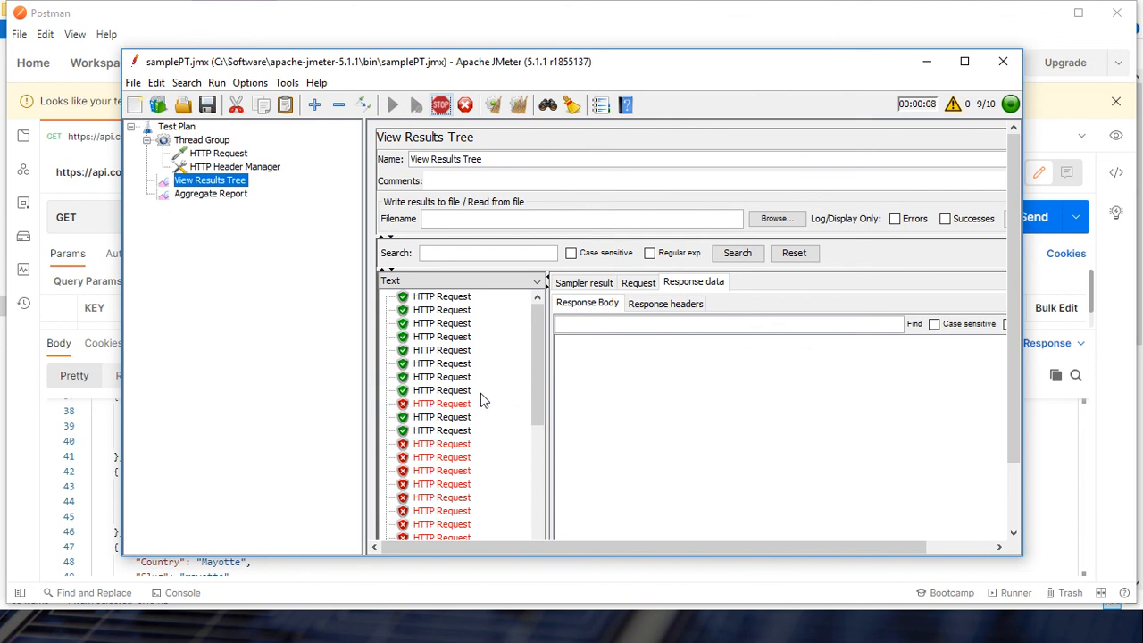
click(212, 196)
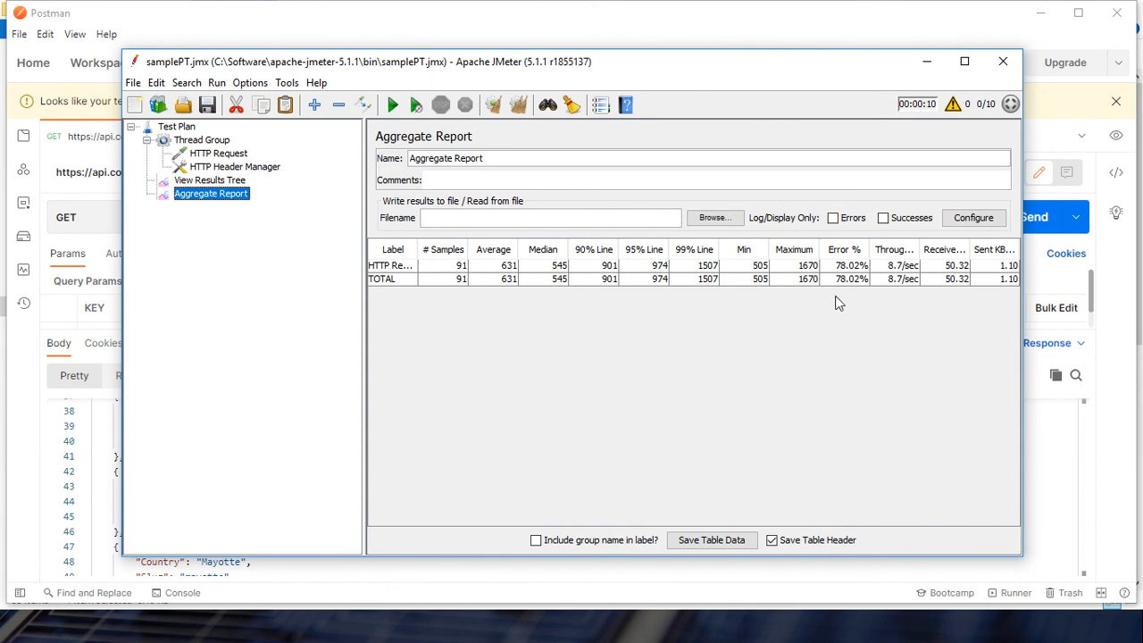
click(200, 143)
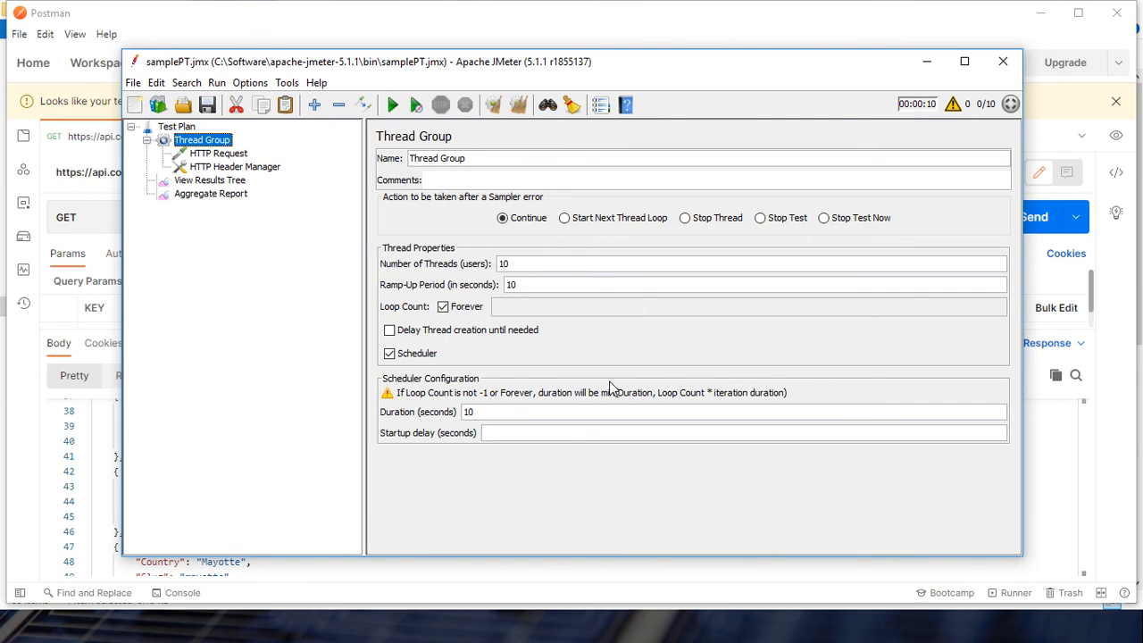
- Switch to the Jmeter PowerPoint slide show
key(alt+Tab)
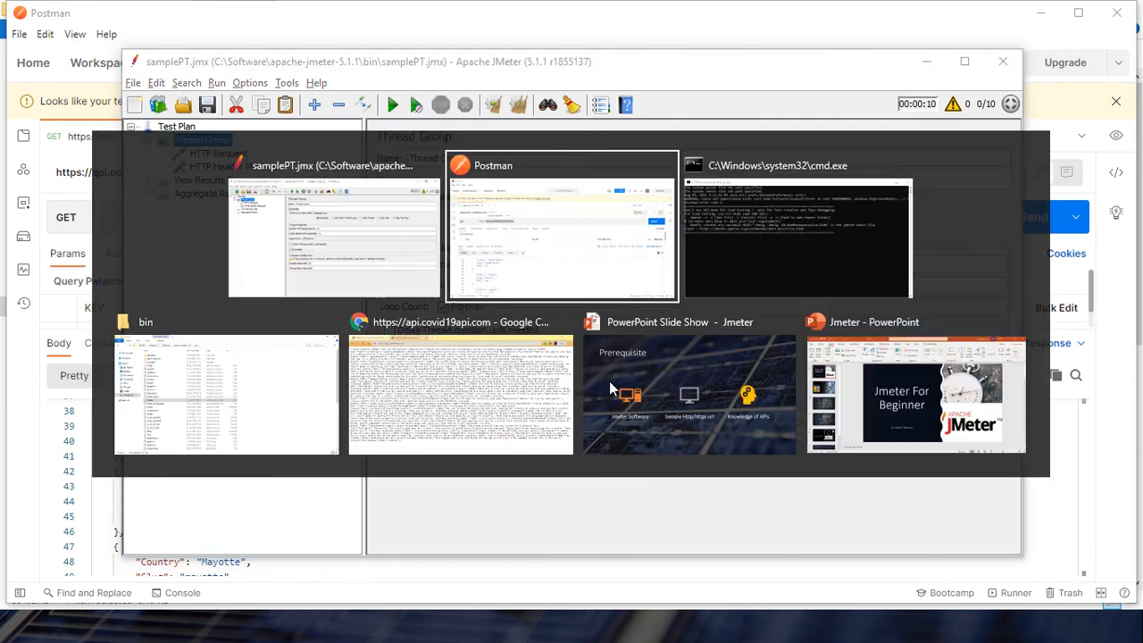
key(alt+Tab)
key(alt+Tab)
key(alt+Tab)
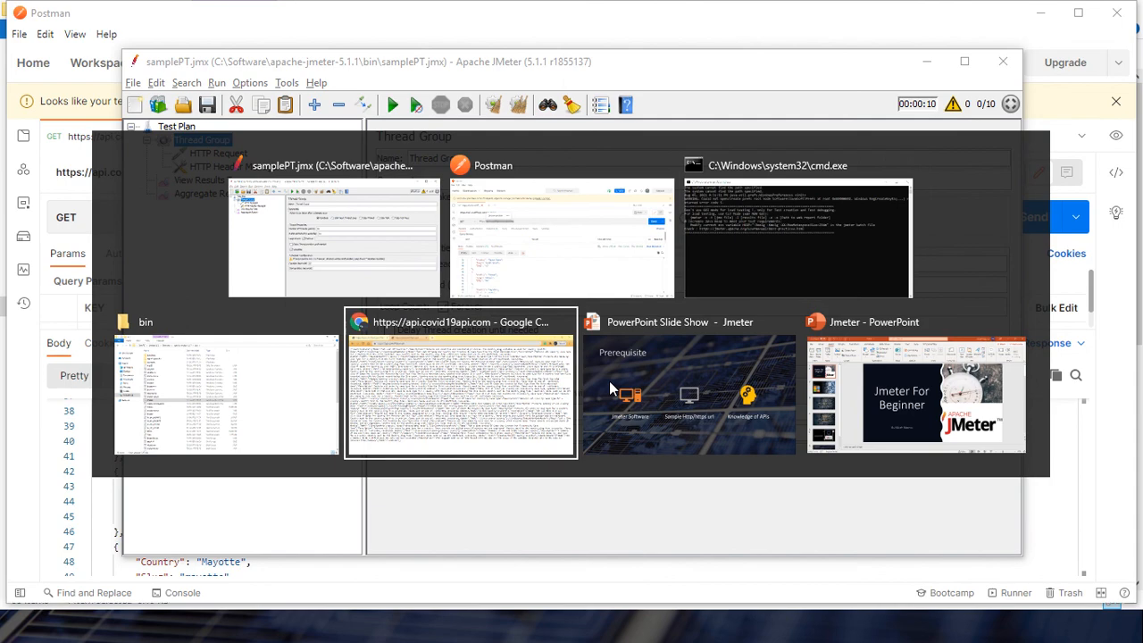
key(alt+Tab)
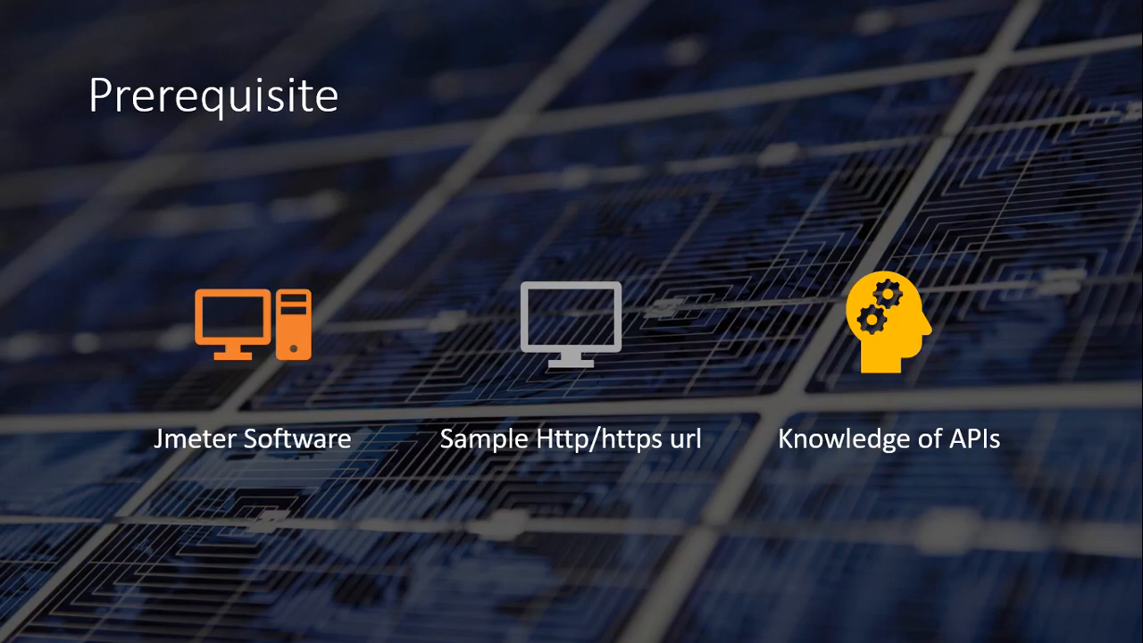